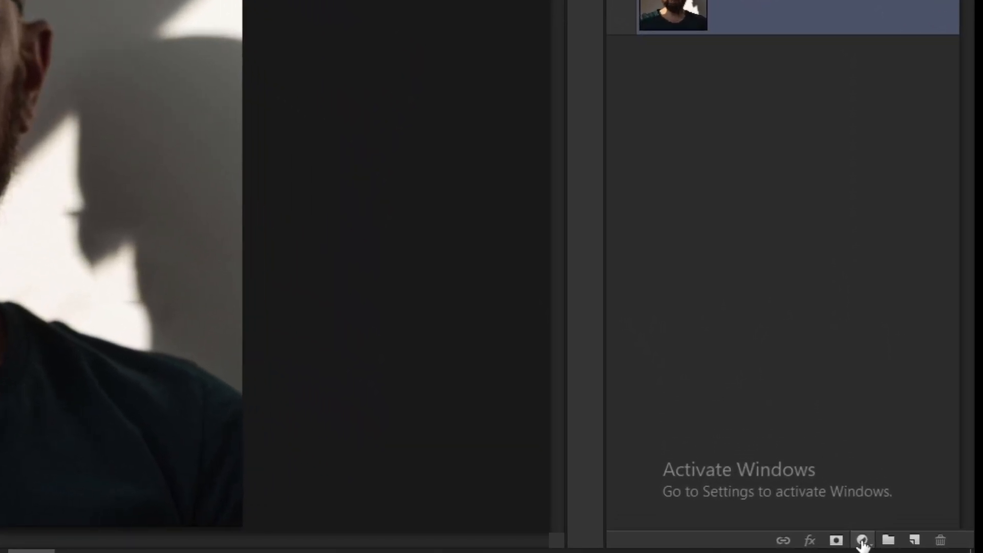
Step: Add a Curves adjustment layer above the Background and raise the RGB curve's midtones strongly to brighten the whole portrait
{"action": "left_click", "coordinate": [924, 528]}
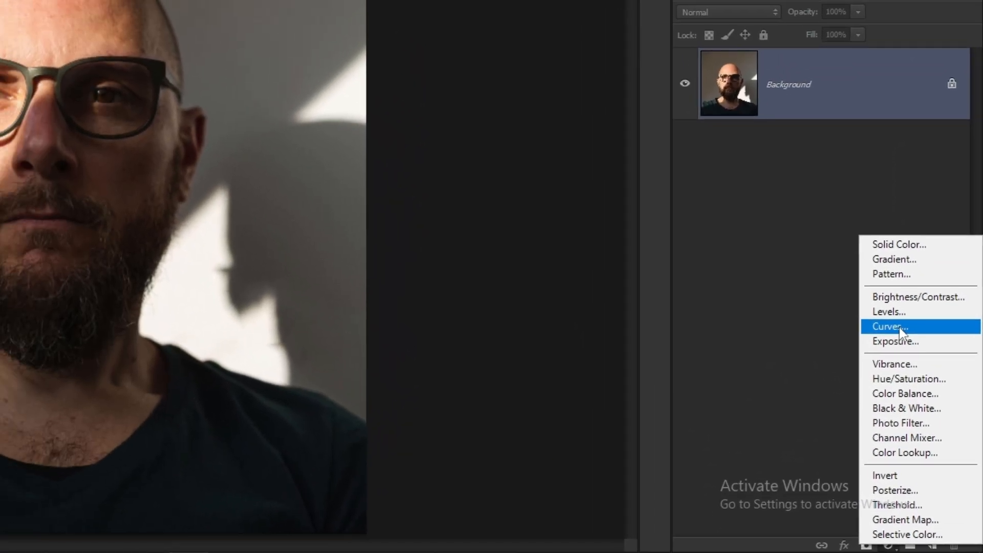
{"action": "left_click", "coordinate": [891, 327]}
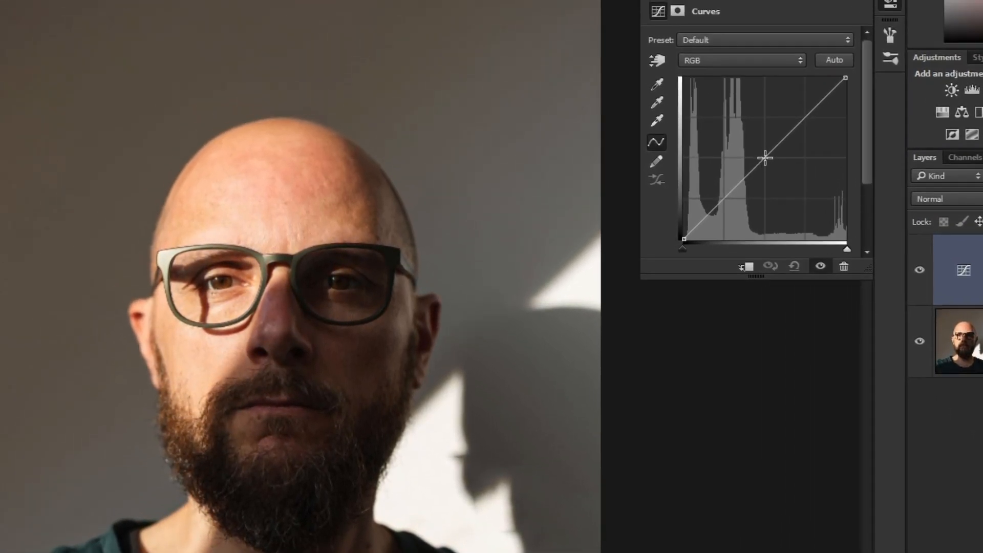
{"action": "left_click_drag", "start_coordinate": [765, 157], "coordinate": [733, 145]}
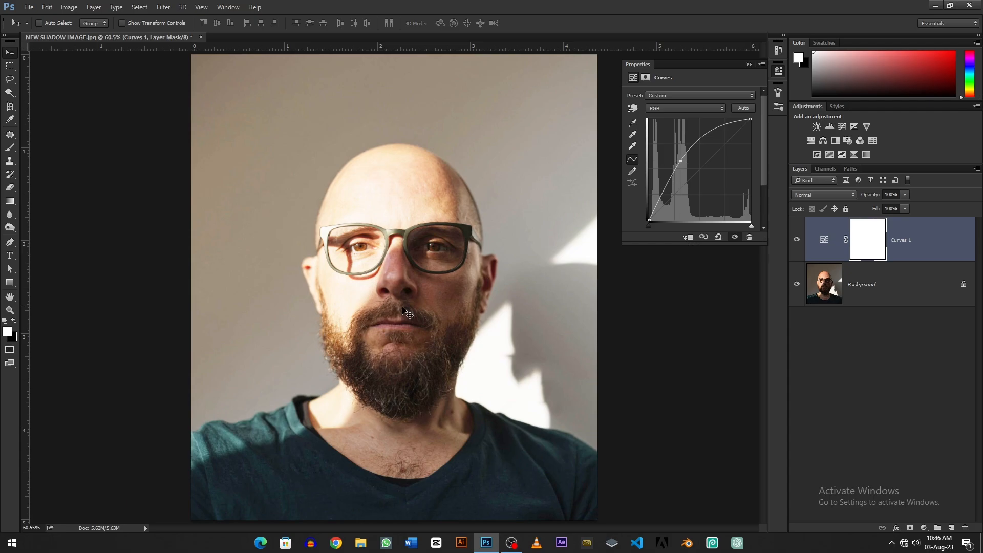
{"action": "left_click_drag", "start_coordinate": [680, 161], "coordinate": [672, 161]}
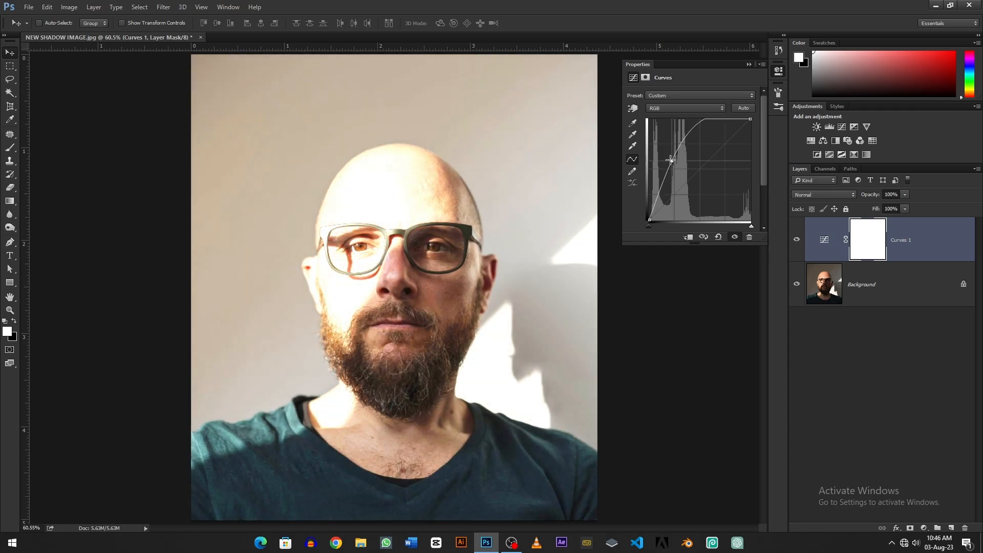
{"action": "left_click", "coordinate": [748, 66]}
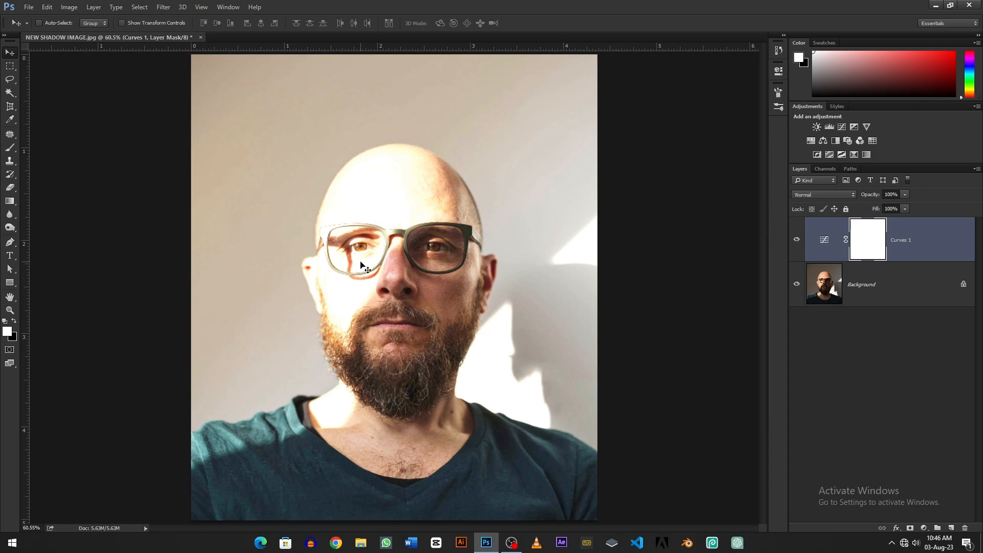
{"action": "left_click", "coordinate": [797, 239]}
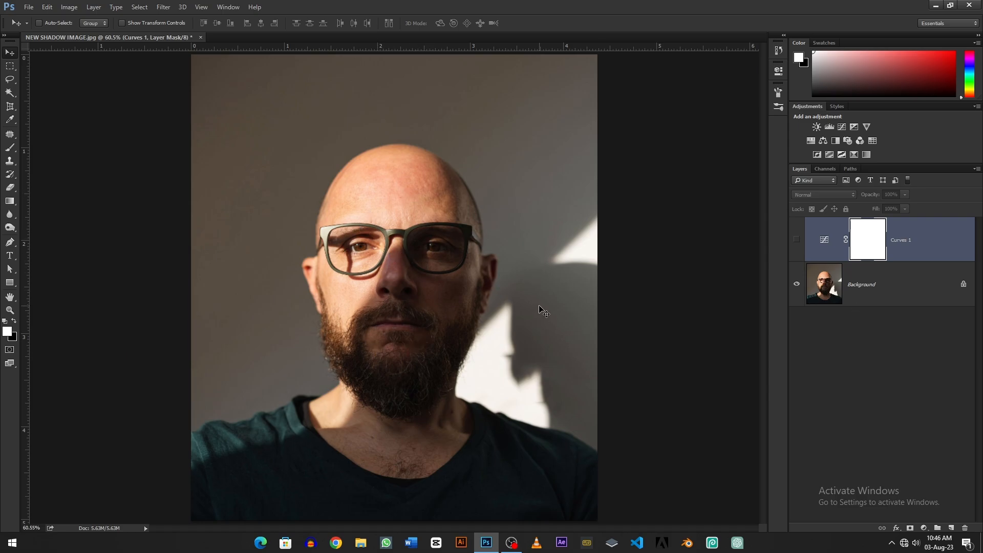
{"action": "left_click", "coordinate": [796, 240]}
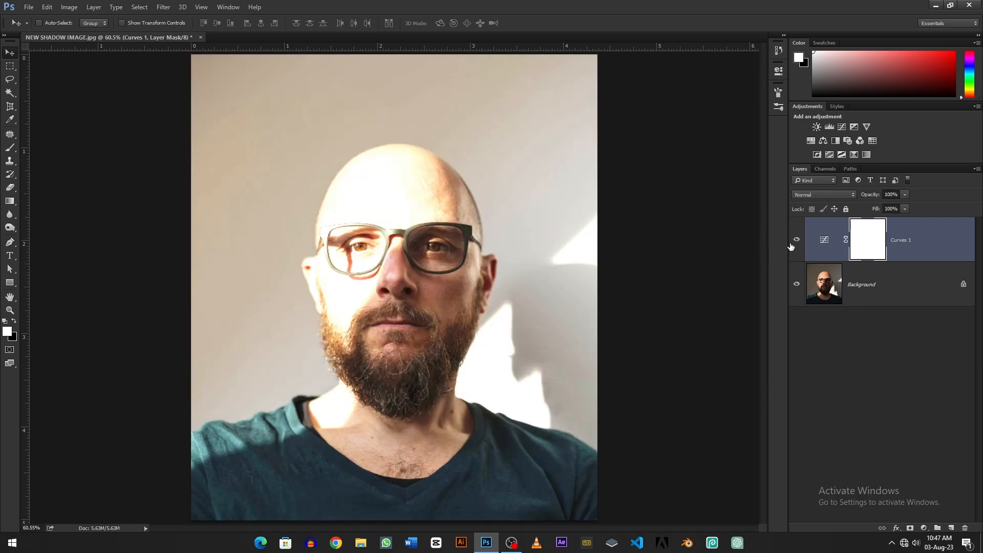
{"action": "left_click", "coordinate": [795, 241]}
{"action": "left_click", "coordinate": [795, 241]}
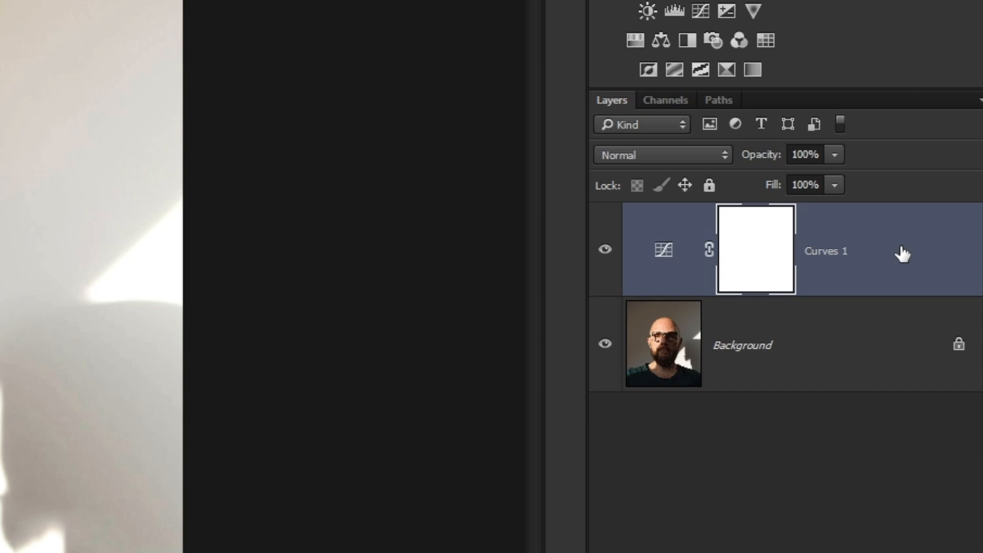
Step: In the Curves layer's Blend If settings, split the Underlying Layer highlight slider to 0 / 255 and apply it
{"action": "double_click", "coordinate": [901, 253]}
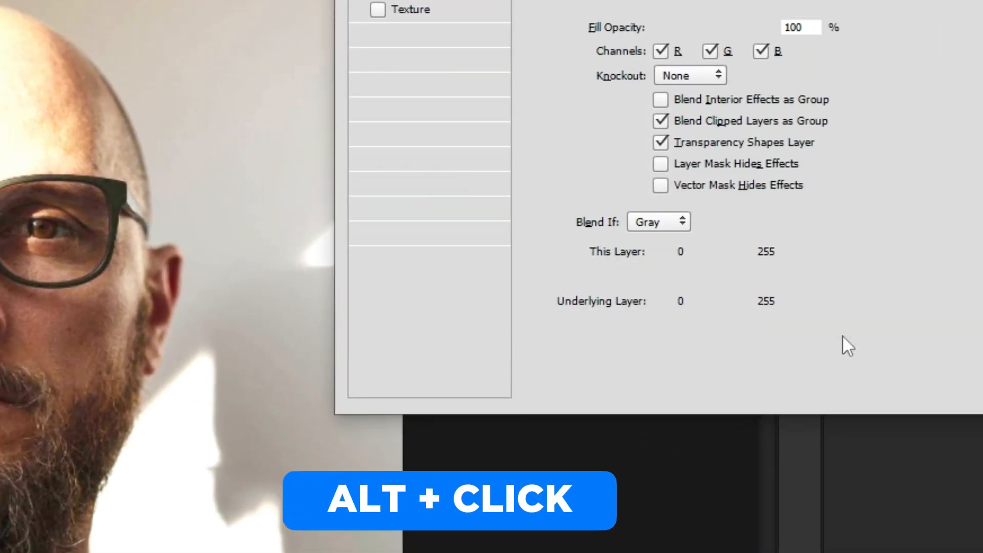
{"action": "left_click", "coordinate": [844, 333], "text": "alt"}
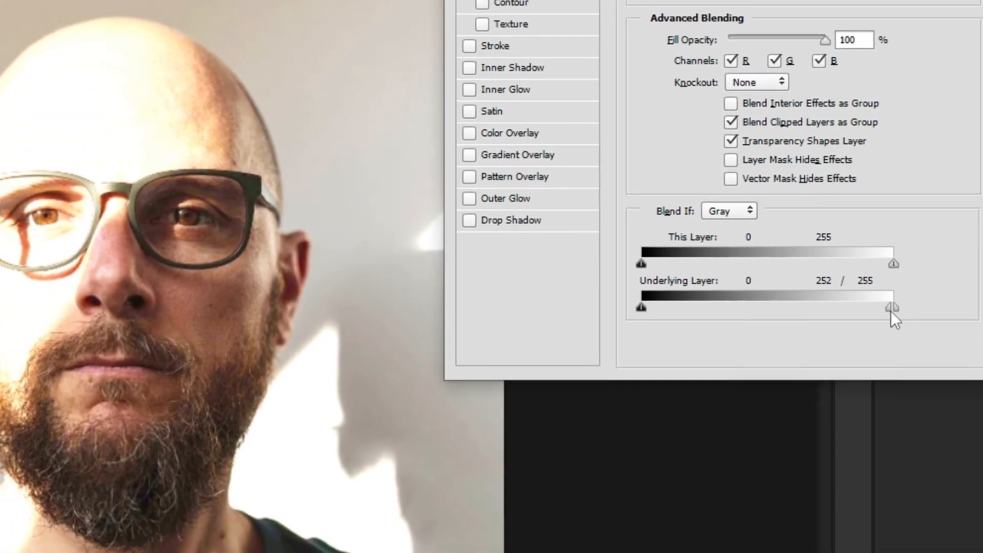
{"action": "left_click_drag", "start_coordinate": [843, 334], "coordinate": [814, 336]}
{"action": "left_click_drag", "start_coordinate": [896, 297], "coordinate": [683, 312]}
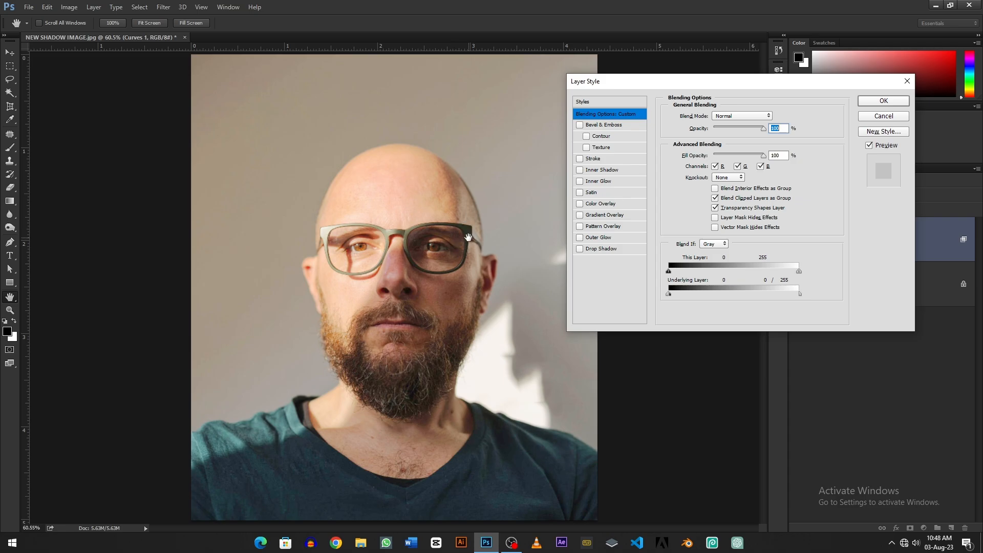
{"action": "left_click", "coordinate": [875, 101]}
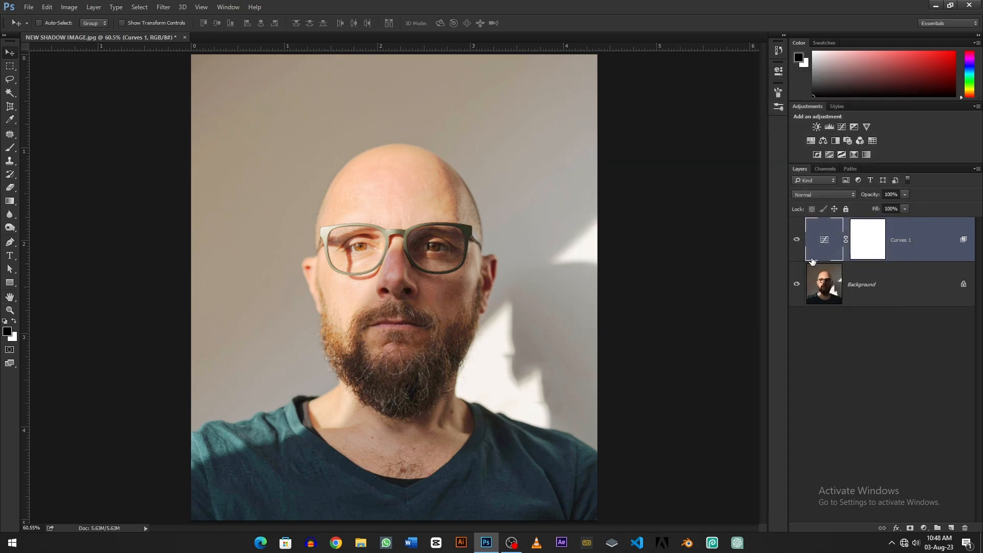
{"action": "left_click", "coordinate": [798, 239]}
{"action": "left_click", "coordinate": [797, 239]}
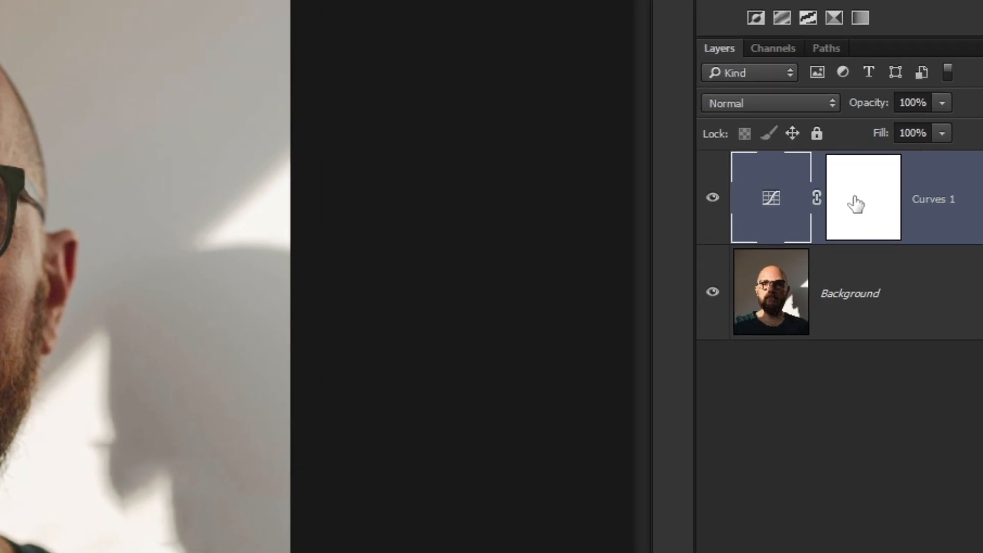
Step: Invert the Curves layer's mask to black and prepare the Brush tool with 50% flow and a larger soft tip
{"action": "left_click", "coordinate": [856, 205]}
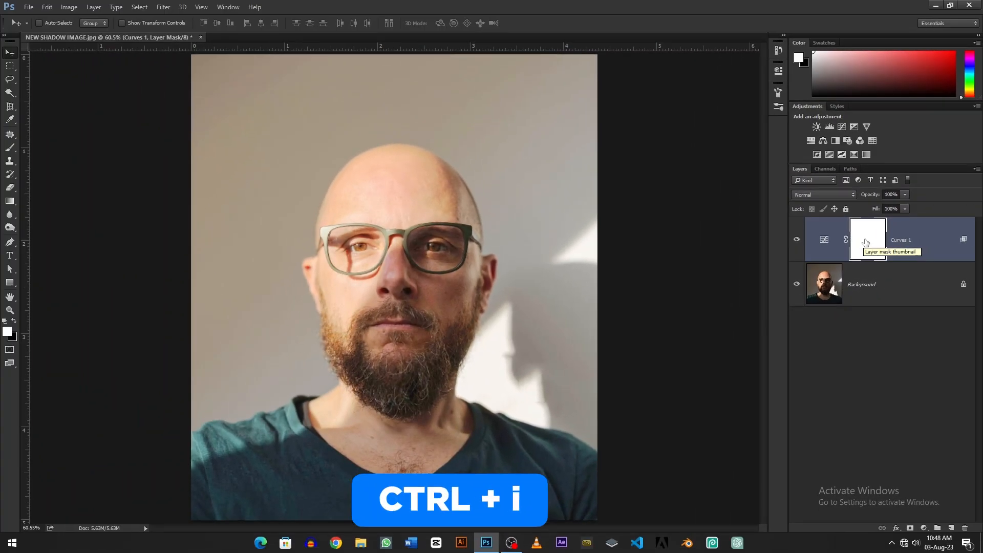
{"action": "key", "text": "ctrl+i"}
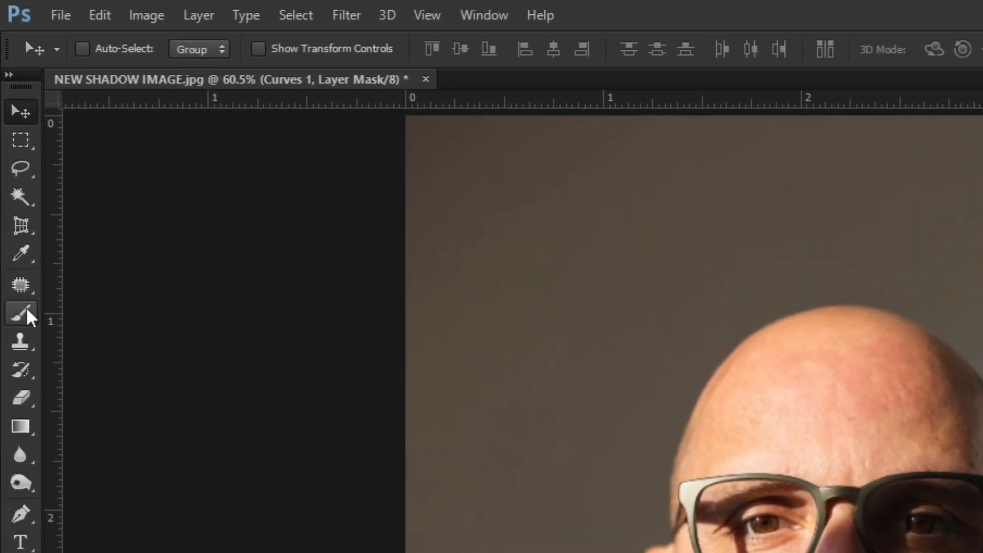
{"action": "right_click", "coordinate": [10, 147]}
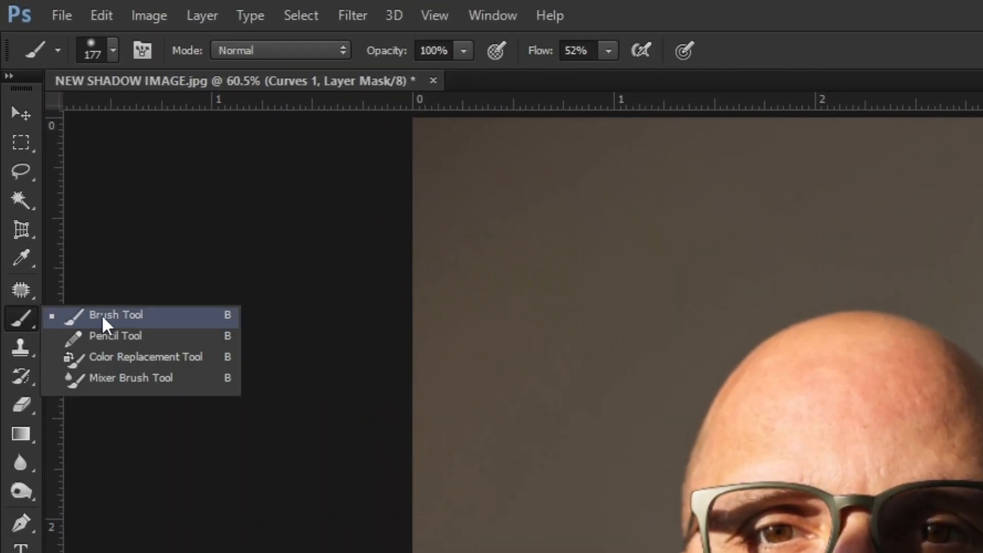
{"action": "left_click", "coordinate": [102, 315]}
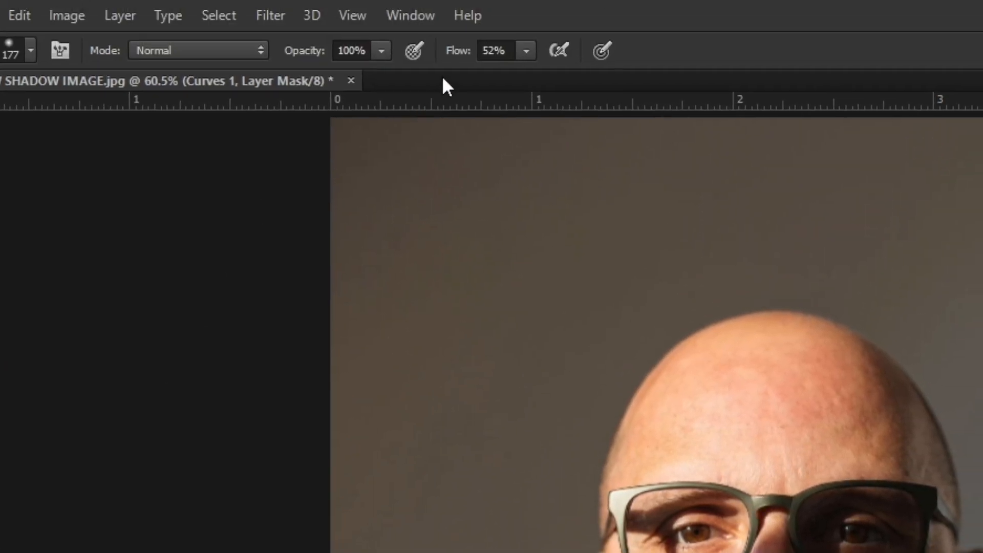
{"action": "left_click", "coordinate": [461, 53]}
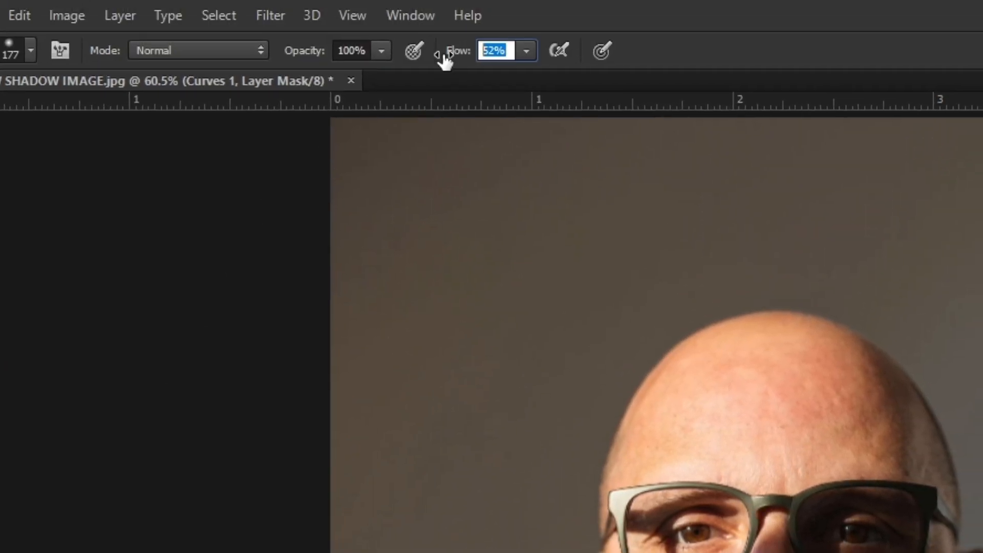
{"action": "type", "text": "50"}
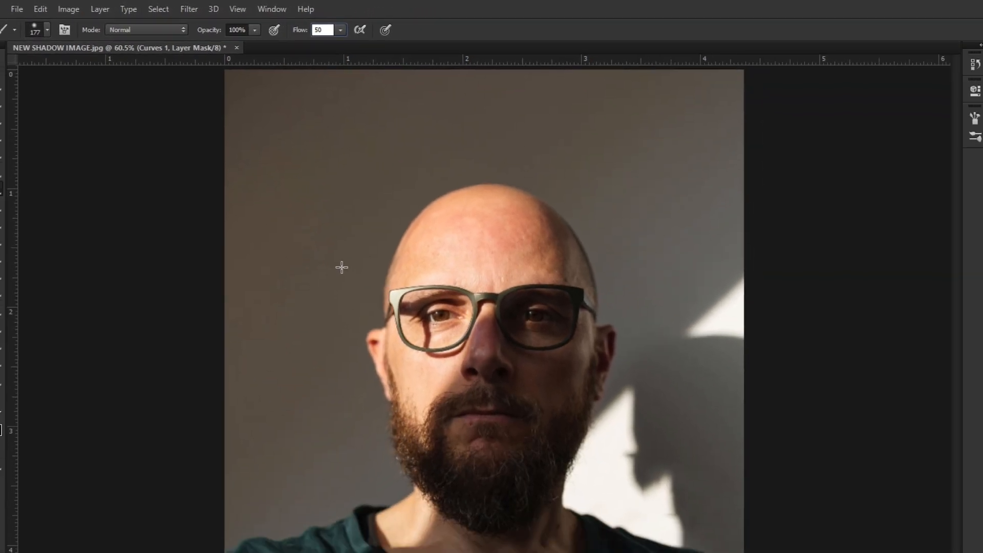
{"action": "left_click_drag", "start_coordinate": [584, 504], "coordinate": [600, 512]}
{"action": "left_click_drag", "start_coordinate": [316, 240], "coordinate": [340, 253]}
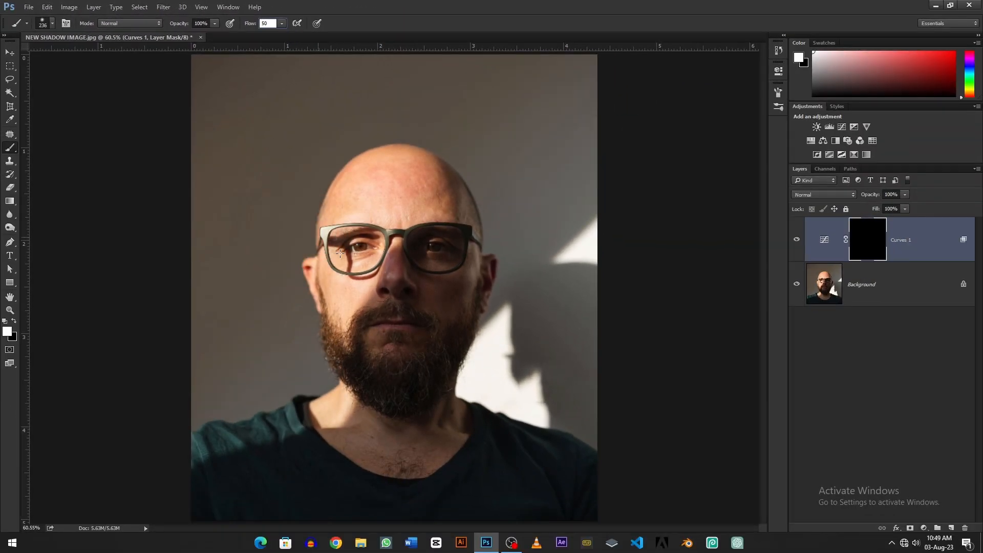
{"action": "key", "text": "Return"}
Step: Paint white on the Curves mask over the shadowed chest, neck, beard, cheek, eye and side of the forehead
{"action": "scroll", "coordinate": [434, 435], "scroll_direction": "up", "scroll_amount": 5}
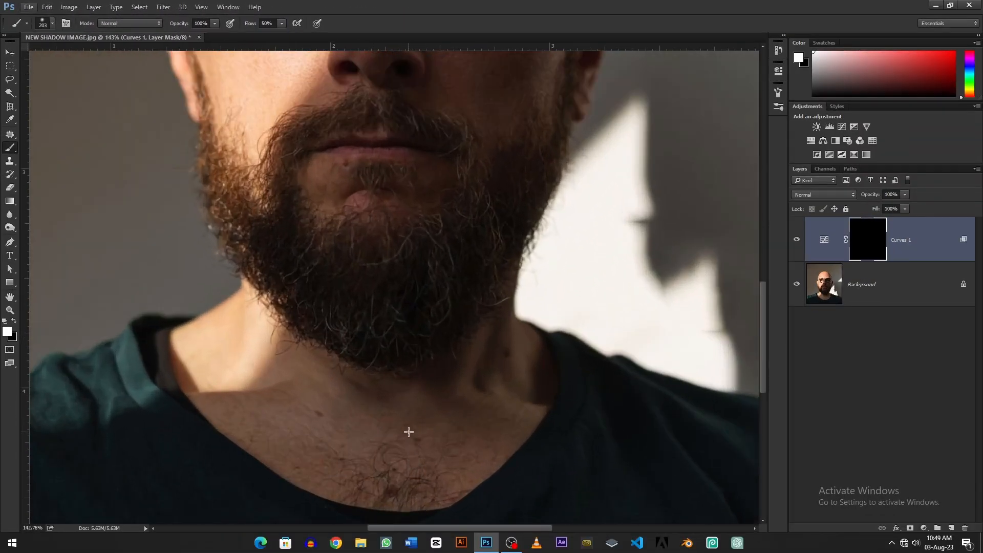
{"action": "mouse_move", "coordinate": [400, 448]}
{"action": "left_mouse_down"}
{"action": "mouse_move", "coordinate": [275, 435]}
{"action": "mouse_move", "coordinate": [496, 374]}
{"action": "mouse_move", "coordinate": [329, 245]}
{"action": "mouse_move", "coordinate": [421, 244]}
{"action": "left_mouse_up"}
{"action": "left_click_drag", "start_coordinate": [421, 244], "coordinate": [399, 312]}
{"action": "mouse_move", "coordinate": [461, 291]}
{"action": "left_mouse_down"}
{"action": "mouse_move", "coordinate": [467, 175]}
{"action": "mouse_move", "coordinate": [451, 138]}
{"action": "left_mouse_up"}
{"action": "mouse_move", "coordinate": [413, 185]}
{"action": "left_mouse_down"}
{"action": "mouse_move", "coordinate": [384, 318]}
{"action": "mouse_move", "coordinate": [373, 308]}
{"action": "mouse_move", "coordinate": [434, 145]}
{"action": "mouse_move", "coordinate": [464, 201]}
{"action": "left_mouse_up"}
{"action": "left_click_drag", "start_coordinate": [450, 158], "coordinate": [441, 262]}
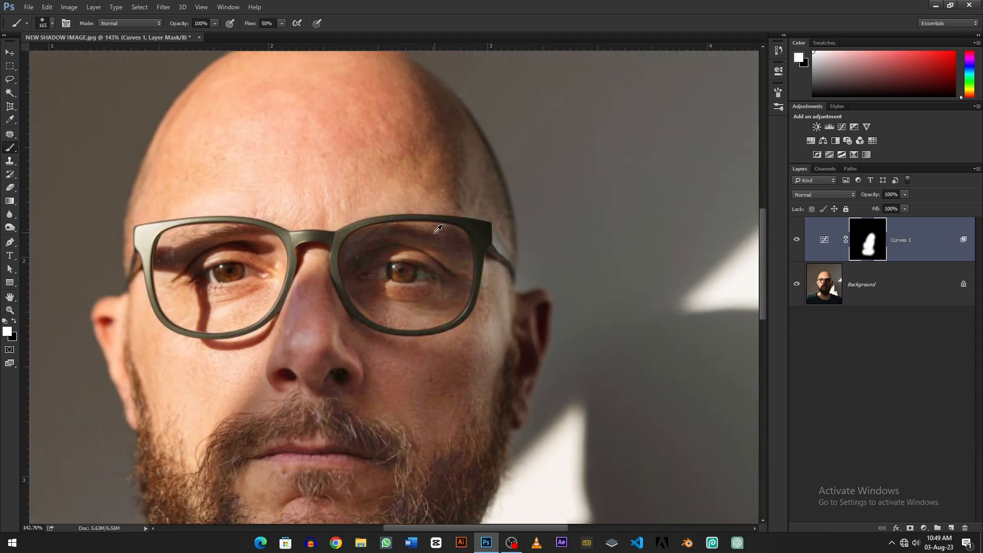
{"action": "scroll", "coordinate": [452, 220], "scroll_direction": "up", "scroll_amount": 5}
{"action": "left_click_drag", "start_coordinate": [468, 222], "coordinate": [422, 136]}
{"action": "left_click_drag", "start_coordinate": [424, 132], "coordinate": [407, 258]}
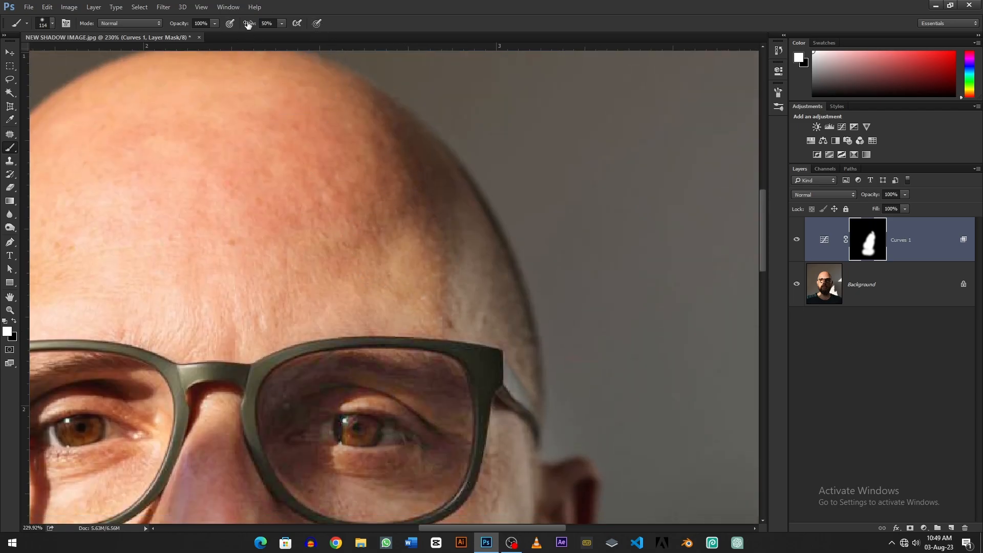
Step: Raise the brush flow to 57% and touch up the remaining shadow on the face in the Curves mask
{"action": "left_click_drag", "start_coordinate": [248, 25], "coordinate": [232, 24]}
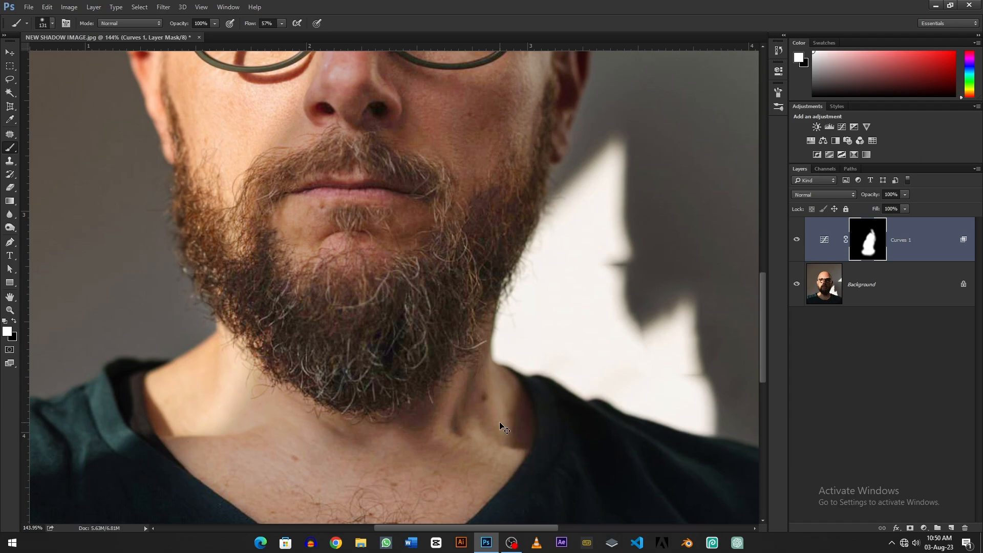
{"action": "key", "text": "ctrl+0"}
{"action": "mouse_move", "coordinate": [450, 307]}
{"action": "left_mouse_down"}
{"action": "mouse_move", "coordinate": [406, 329]}
{"action": "mouse_move", "coordinate": [416, 339]}
{"action": "left_mouse_up"}
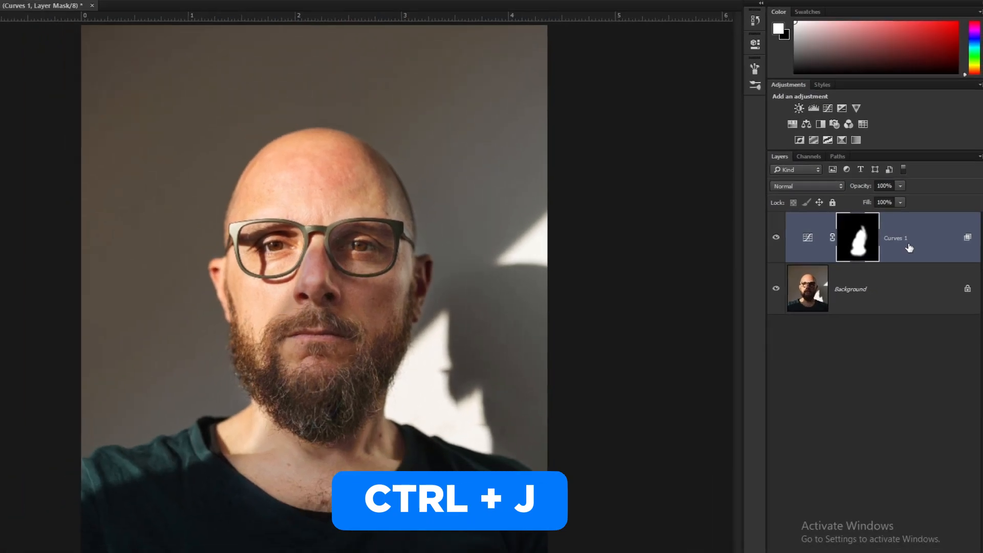
Step: Duplicate the masked Curves layer and reduce the copy's opacity to soften the added brightening
{"action": "key", "text": "ctrl+j"}
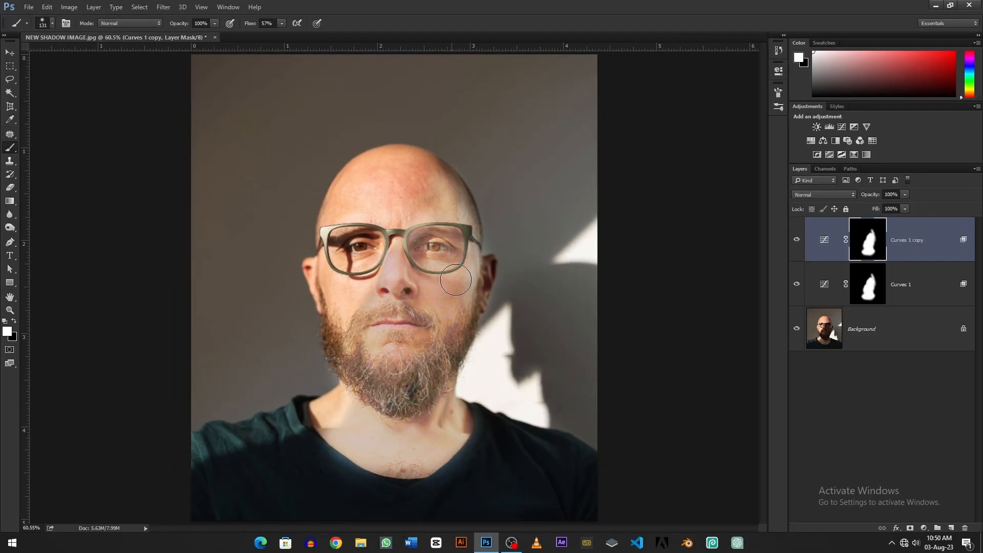
{"action": "key", "text": "v"}
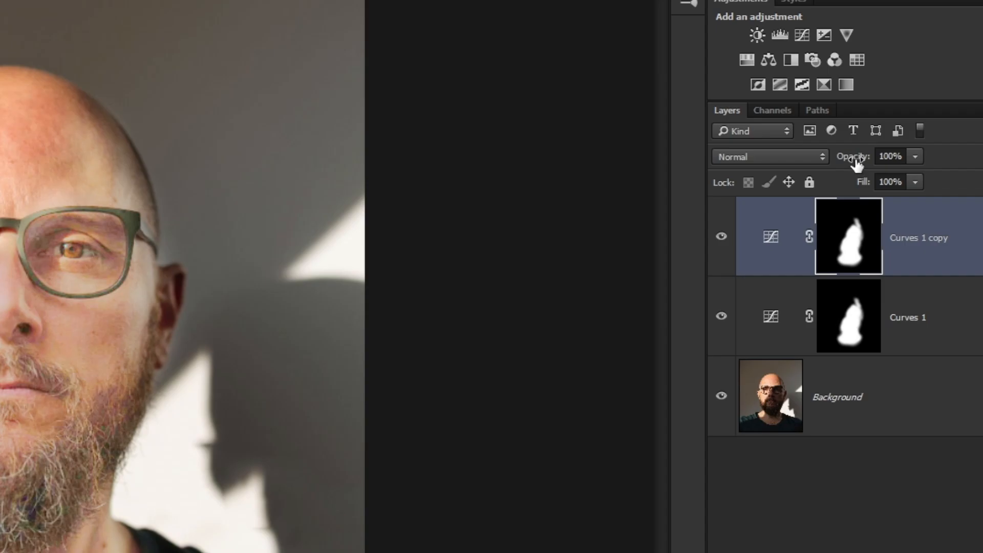
{"action": "left_click_drag", "start_coordinate": [856, 163], "coordinate": [706, 192]}
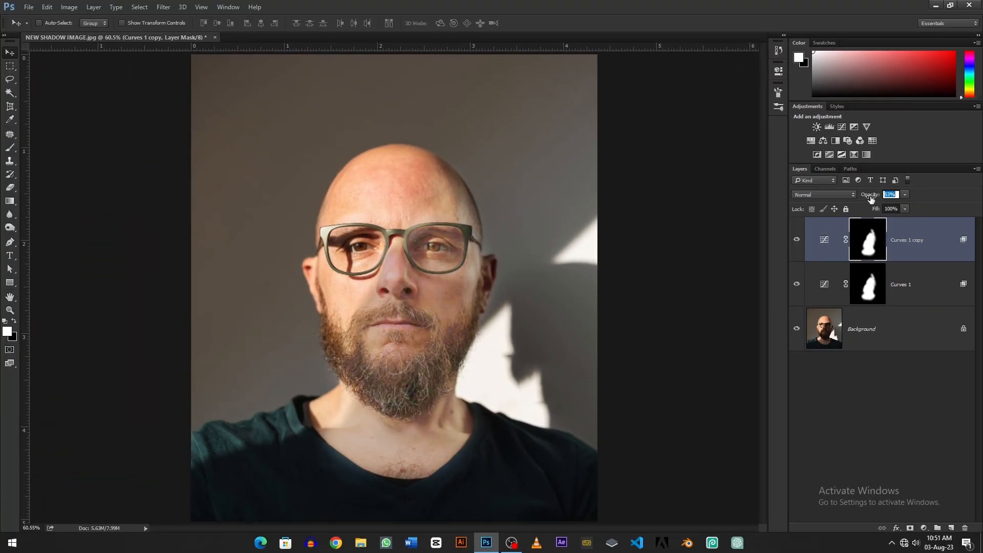
{"action": "left_click", "coordinate": [832, 231]}
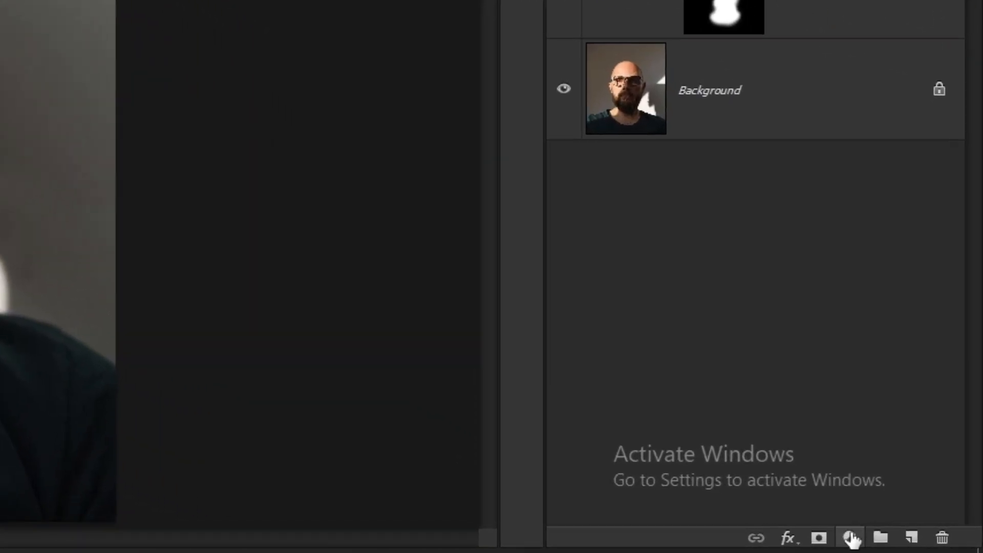
Step: Add a Brightness/Contrast adjustment layer on top with contrast 31 and invert its mask to black
{"action": "left_click", "coordinate": [924, 528]}
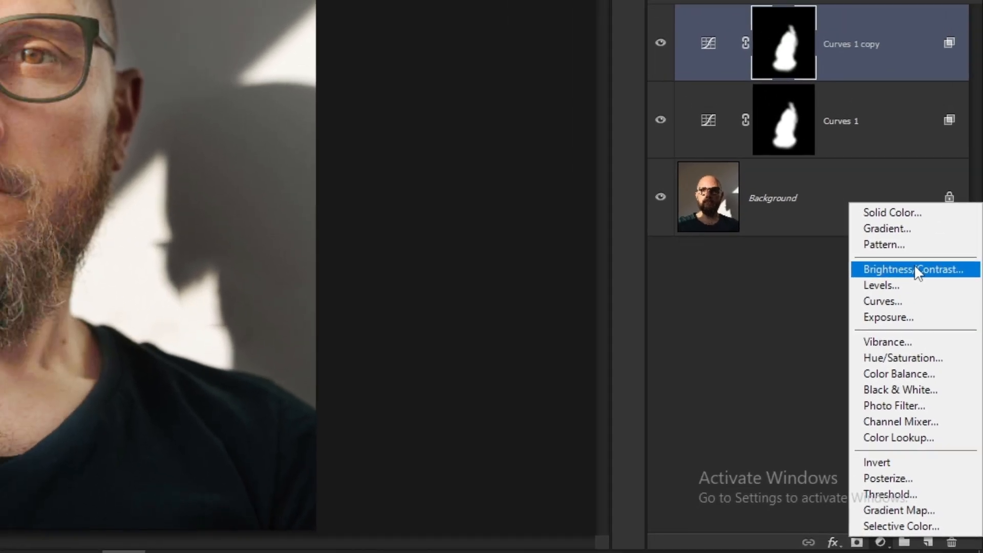
{"action": "left_click", "coordinate": [896, 189]}
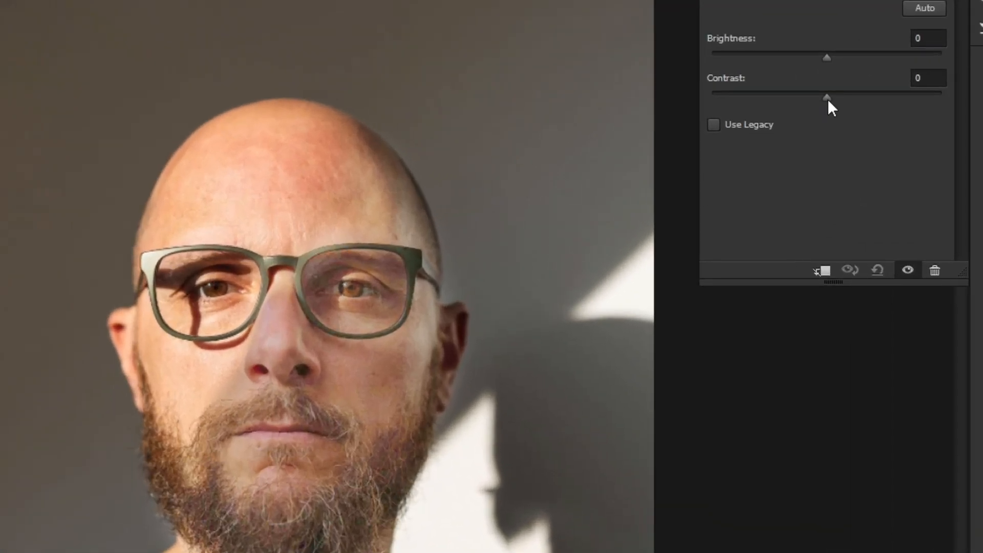
{"action": "left_click_drag", "start_coordinate": [827, 100], "coordinate": [863, 99]}
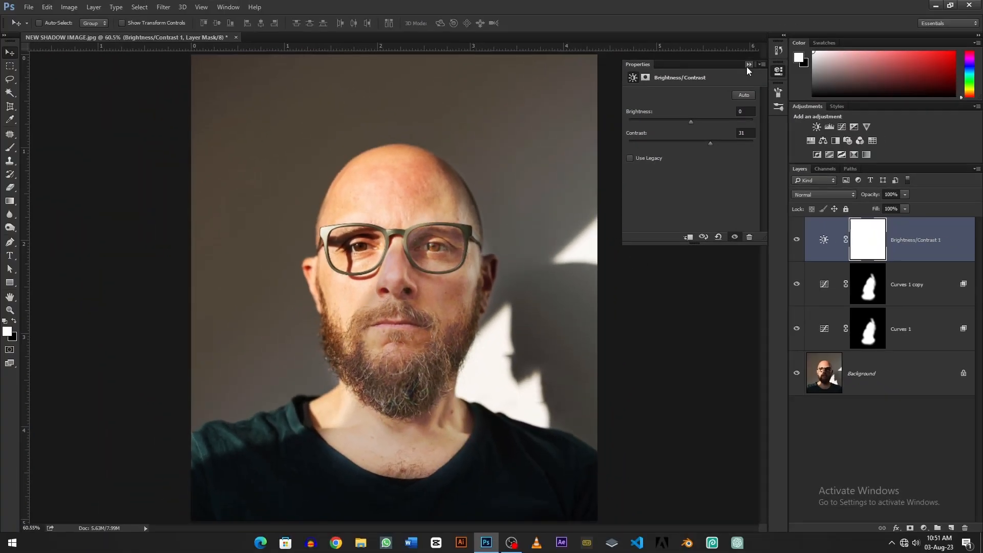
{"action": "left_click", "coordinate": [748, 65]}
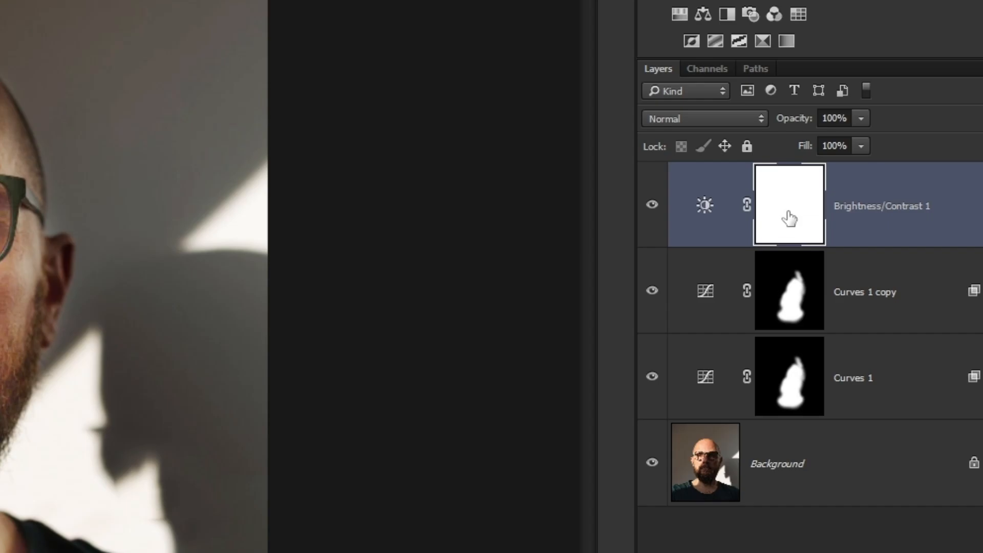
{"action": "key", "text": "ctrl+i"}
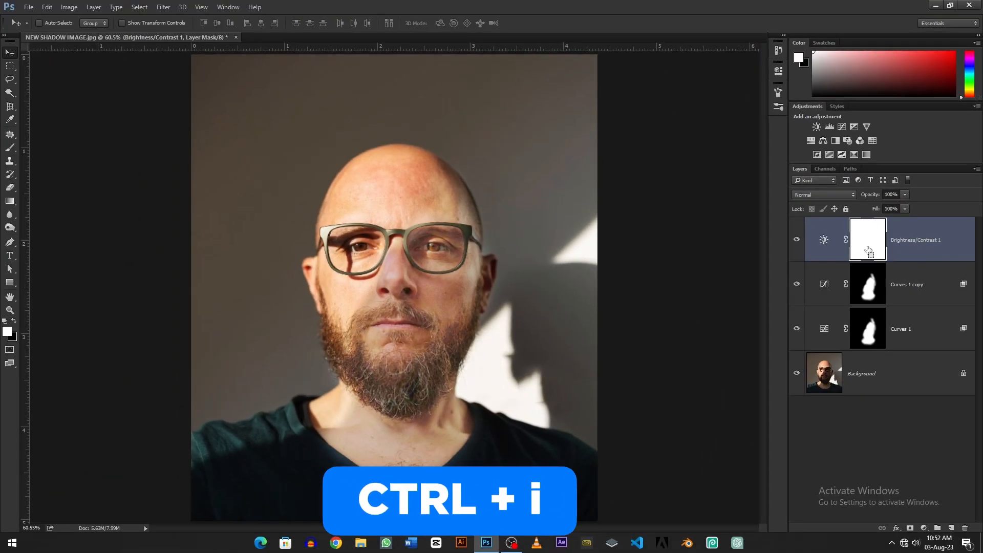
{"action": "key", "text": "ctrl+i"}
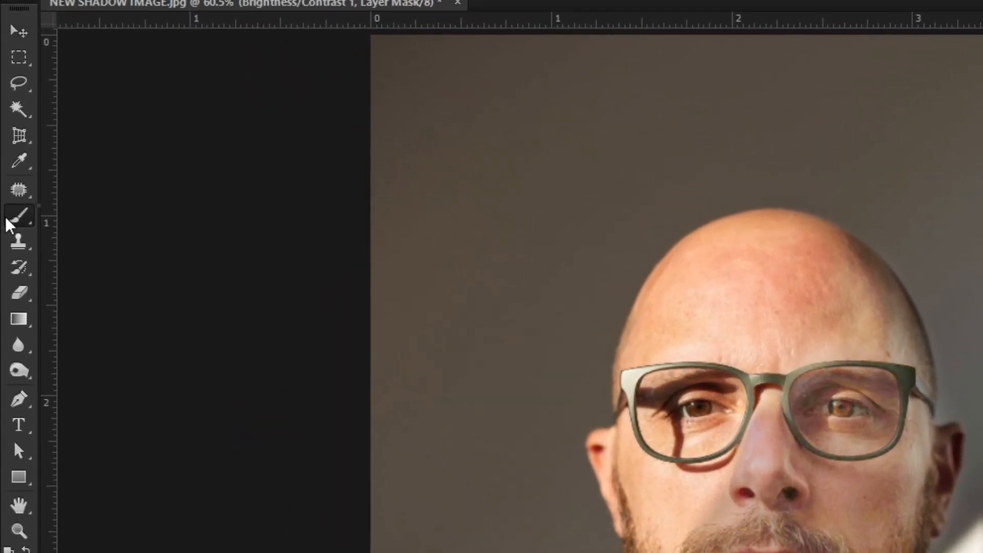
Step: Paint white with the Brush on the Brightness/Contrast mask over the shadowed face, beard and neck, and set the layer's opacity to 72%
{"action": "right_click", "coordinate": [10, 148]}
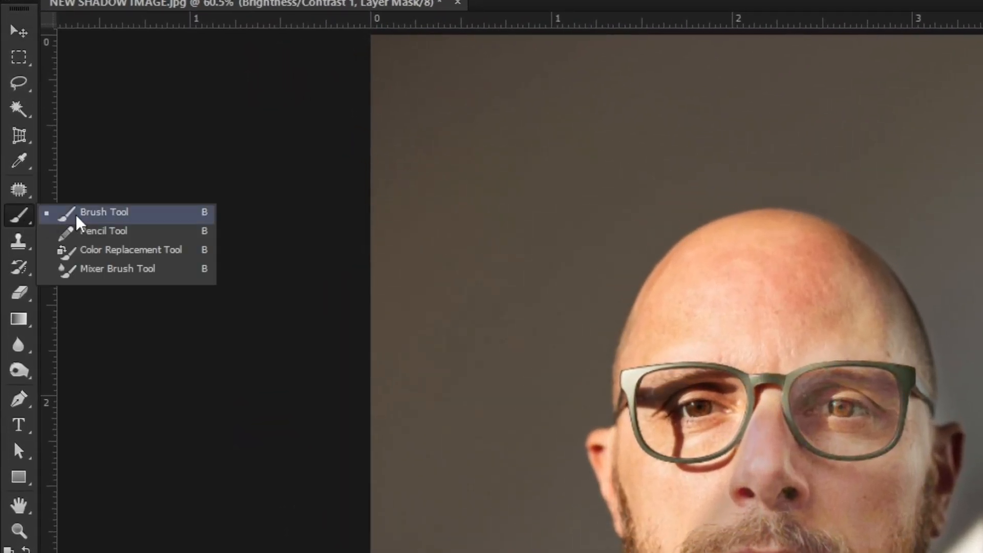
{"action": "left_click", "coordinate": [76, 218]}
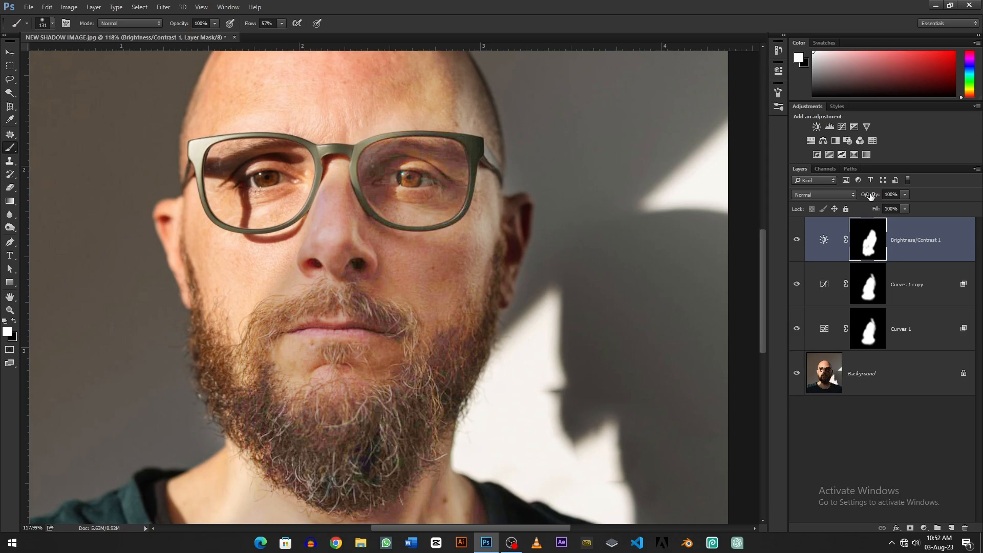
{"action": "left_click_drag", "start_coordinate": [870, 196], "coordinate": [849, 198]}
{"action": "key", "text": "ctrl+0"}
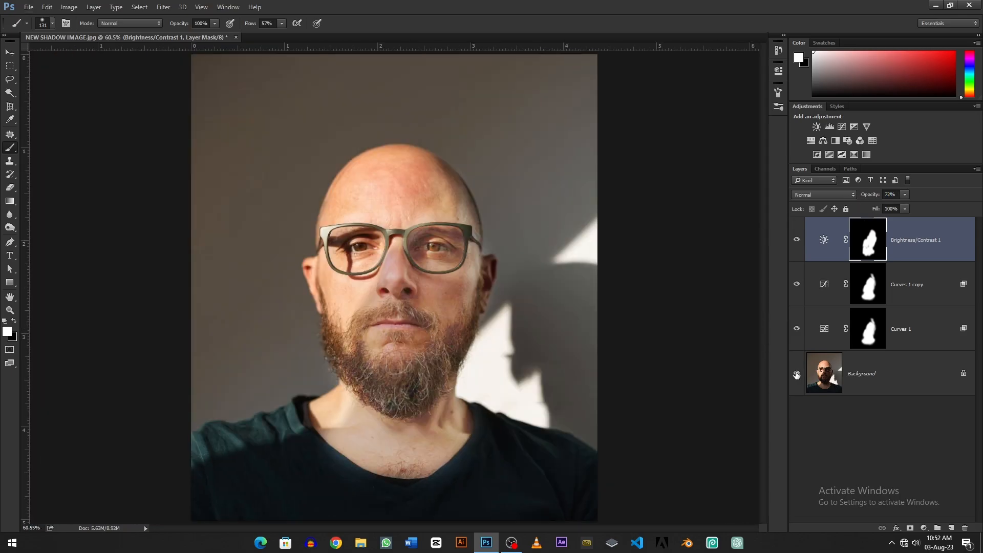
{"action": "left_click", "coordinate": [797, 375], "text": "alt"}
{"action": "left_click", "coordinate": [797, 375], "text": "alt"}
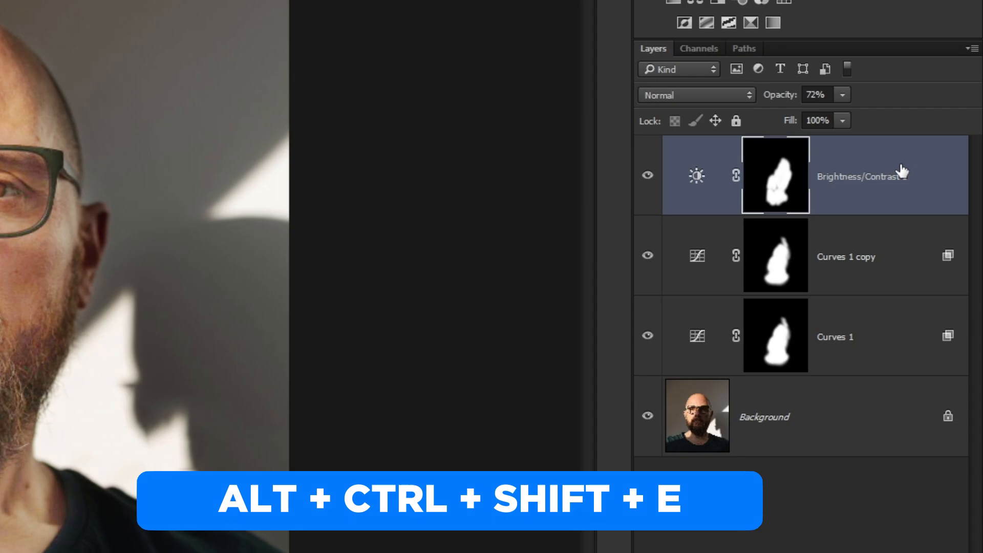
Step: Stamp all visible layers into a new layer on top, hide the adjustment layers below, and compare with the original
{"action": "key", "text": "ctrl+shift+alt+e"}
{"action": "left_click_drag", "start_coordinate": [647, 256], "coordinate": [641, 399]}
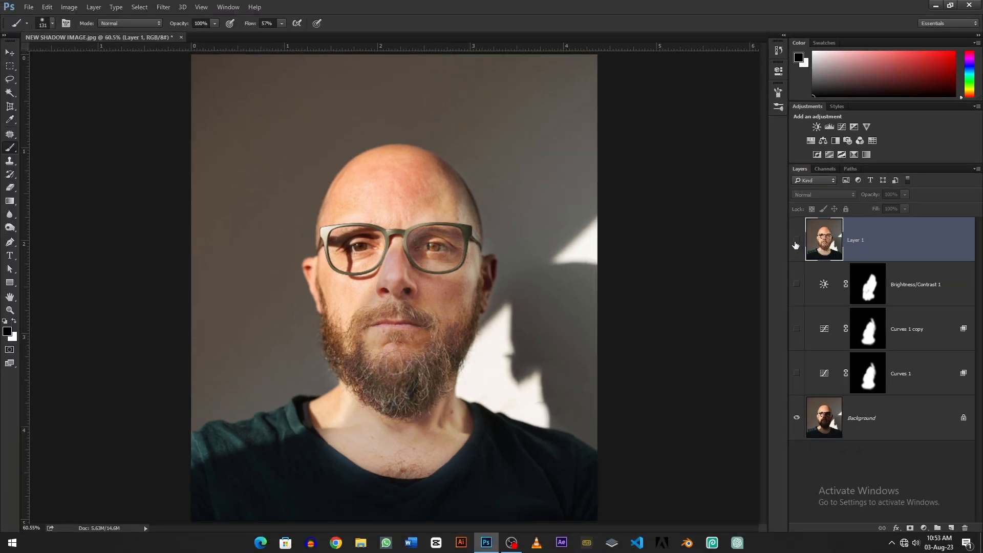
{"action": "left_click", "coordinate": [772, 229]}
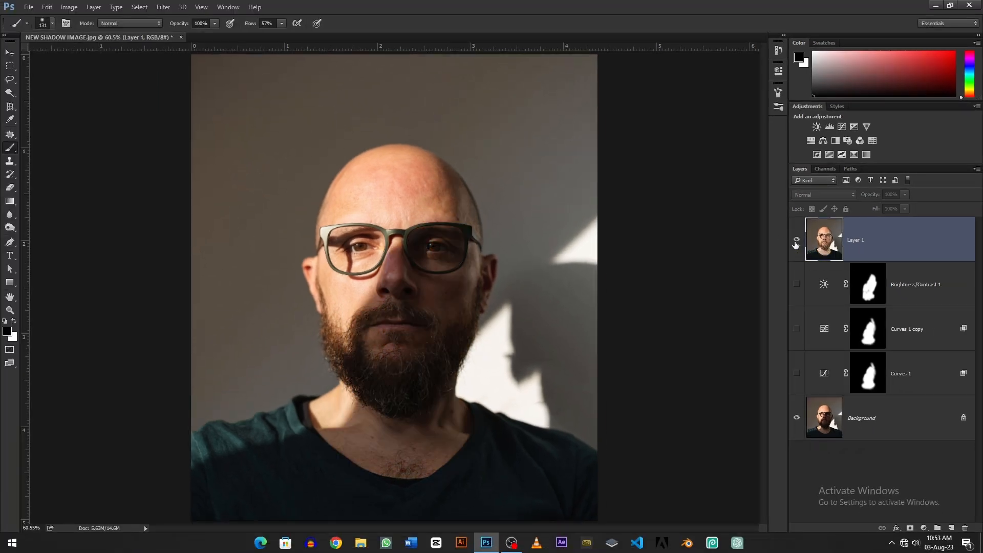
{"action": "left_click", "coordinate": [772, 229]}
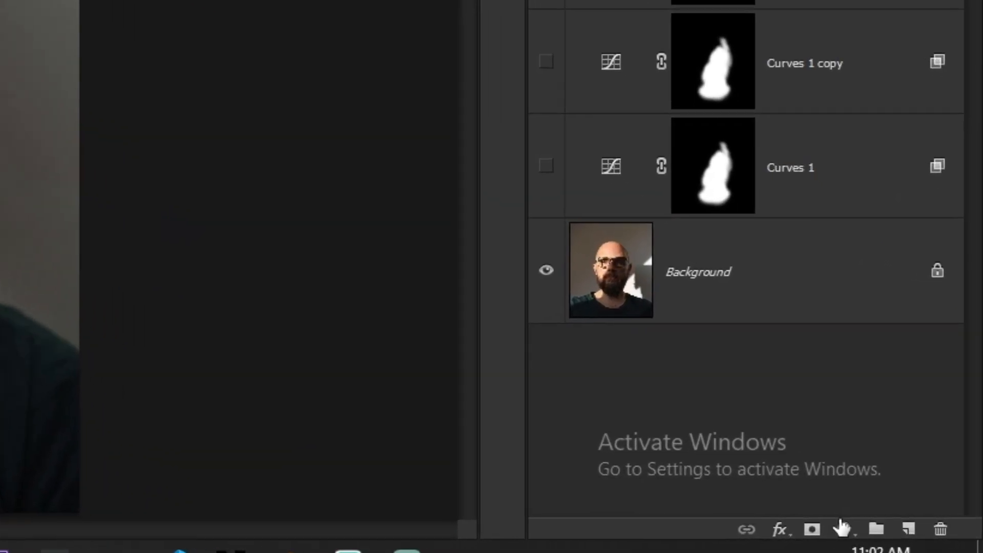
Step: Add a Gradient Map adjustment layer above Layer 1 using the Black, White preset
{"action": "left_click", "coordinate": [923, 528]}
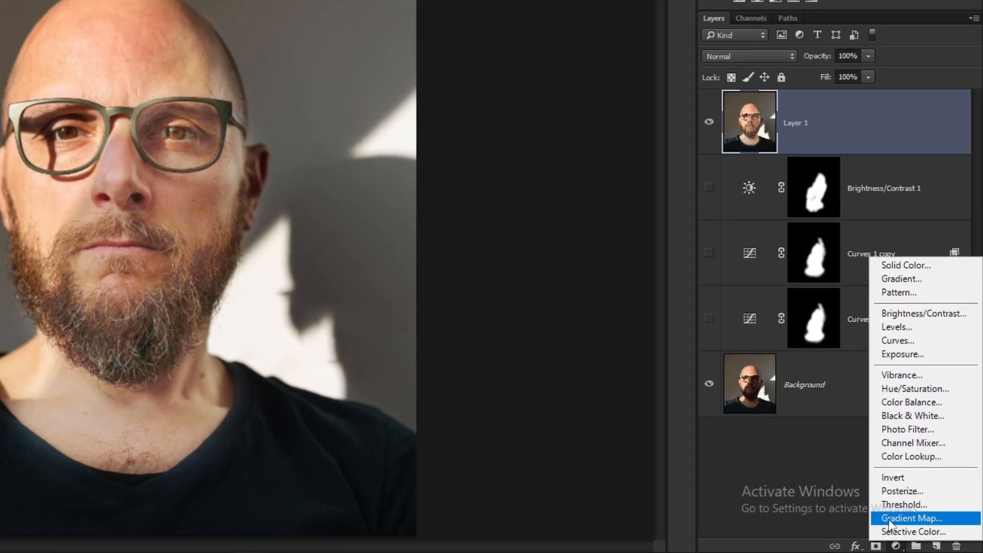
{"action": "left_click", "coordinate": [832, 485]}
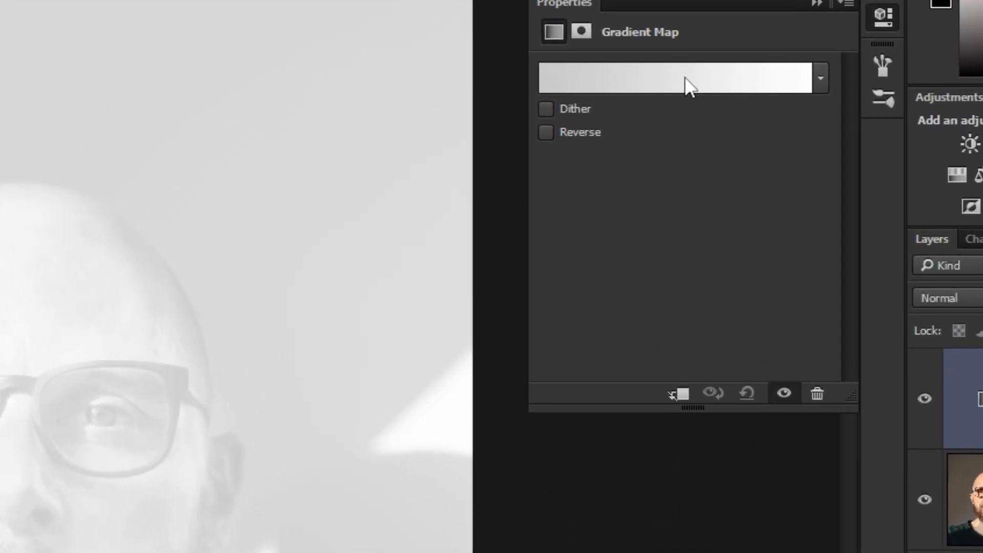
{"action": "left_click", "coordinate": [686, 83]}
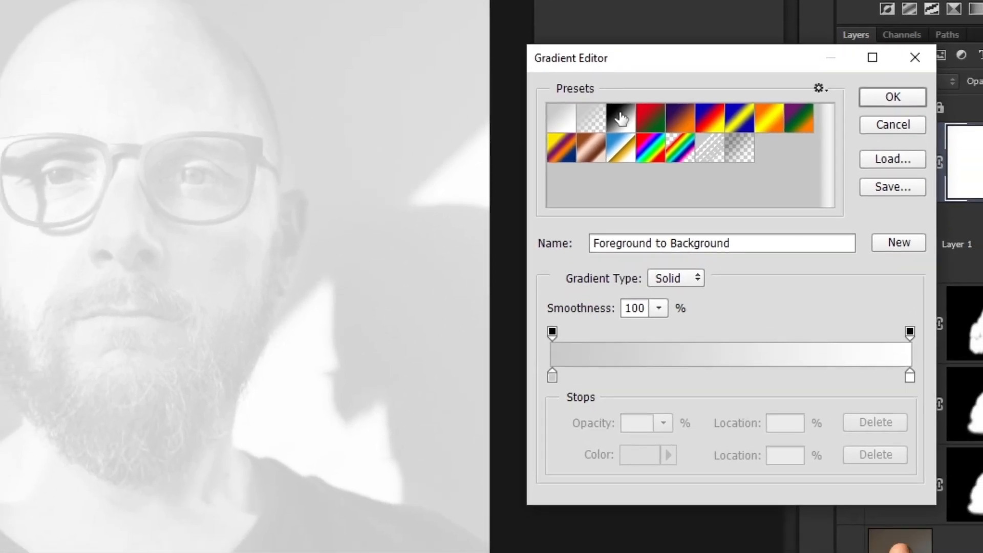
{"action": "left_click", "coordinate": [619, 119]}
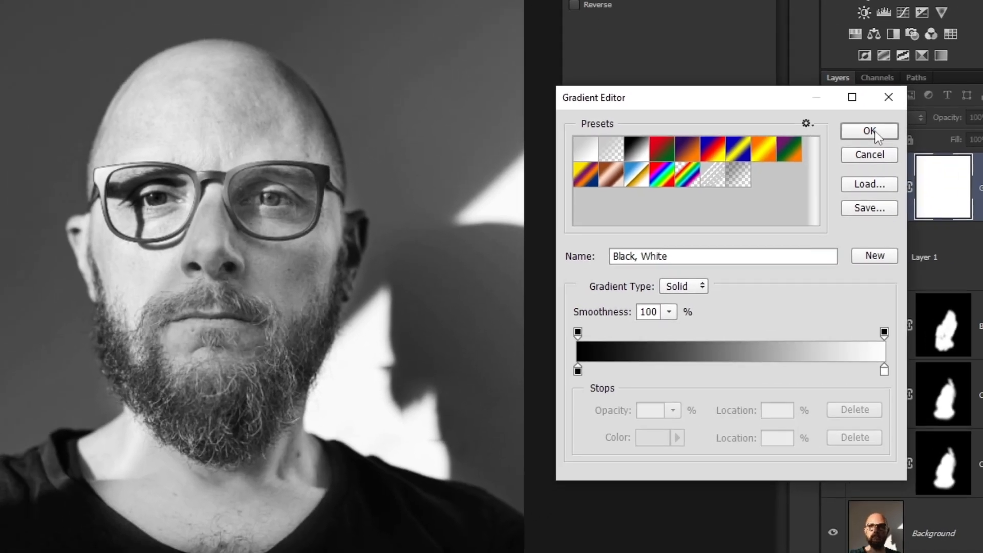
{"action": "left_click", "coordinate": [899, 96]}
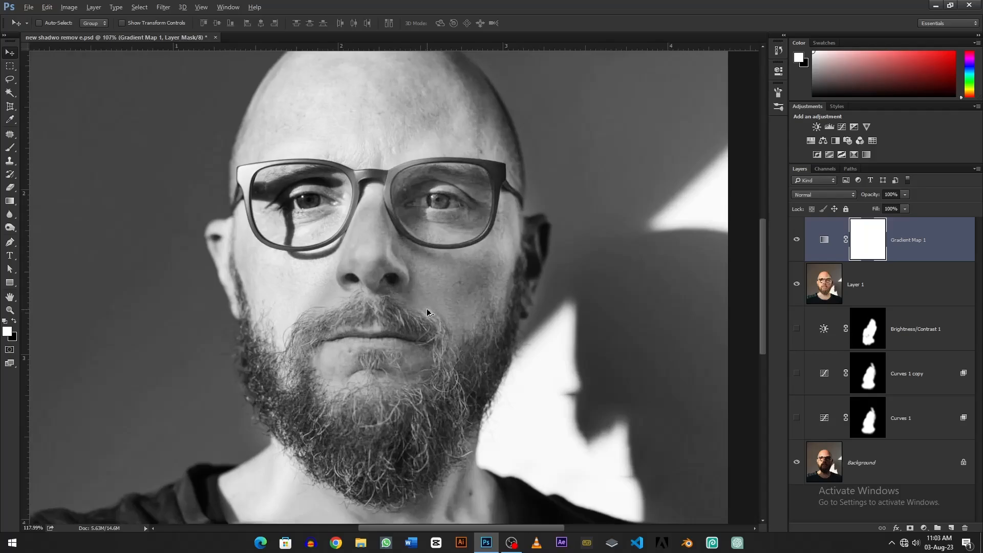
{"action": "scroll", "coordinate": [428, 312], "scroll_direction": "down", "scroll_amount": 2}
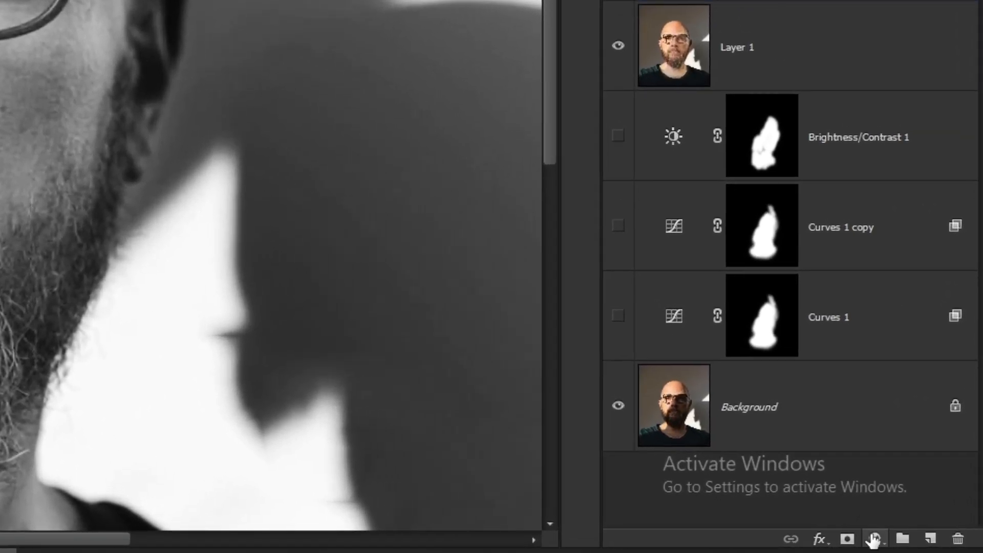
Step: Add a Curves adjustment layer above the Gradient Map, raise its midtones slightly, and invert its mask to black
{"action": "left_click", "coordinate": [923, 528]}
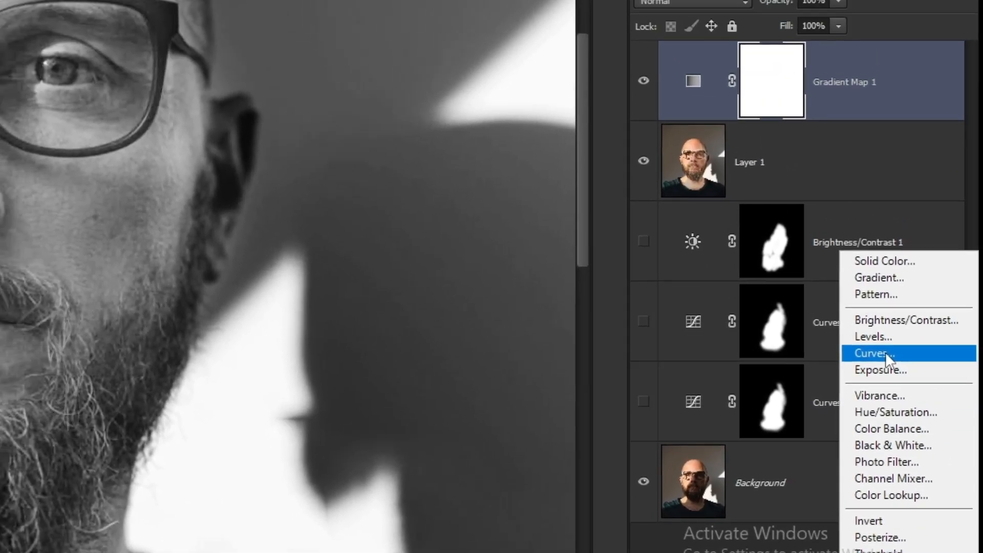
{"action": "left_click", "coordinate": [877, 261]}
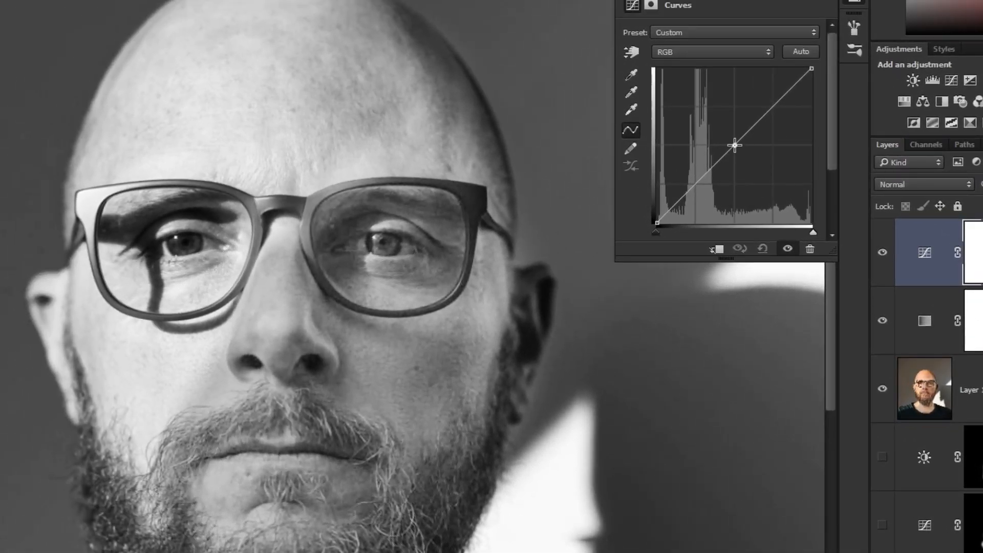
{"action": "left_click_drag", "start_coordinate": [734, 146], "coordinate": [728, 136]}
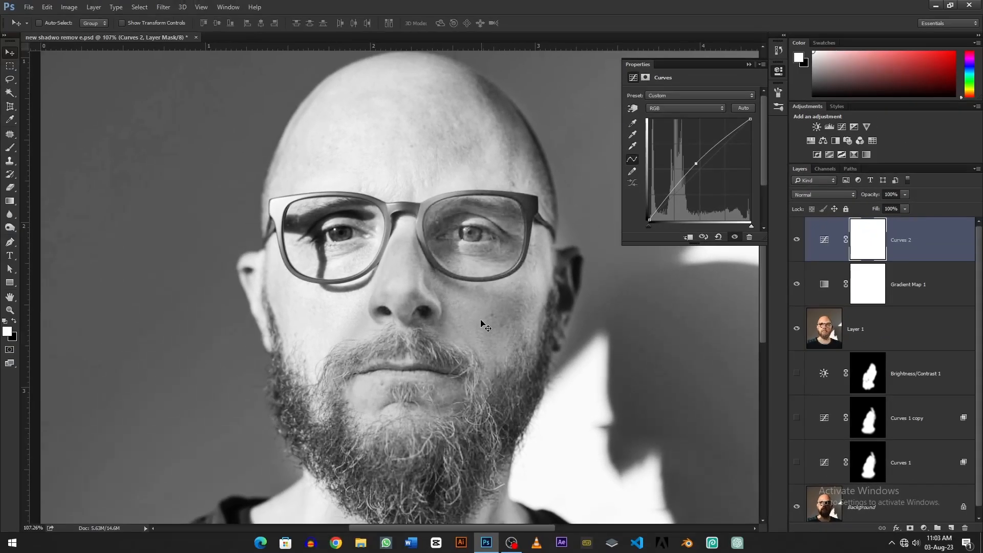
{"action": "left_click", "coordinate": [749, 65]}
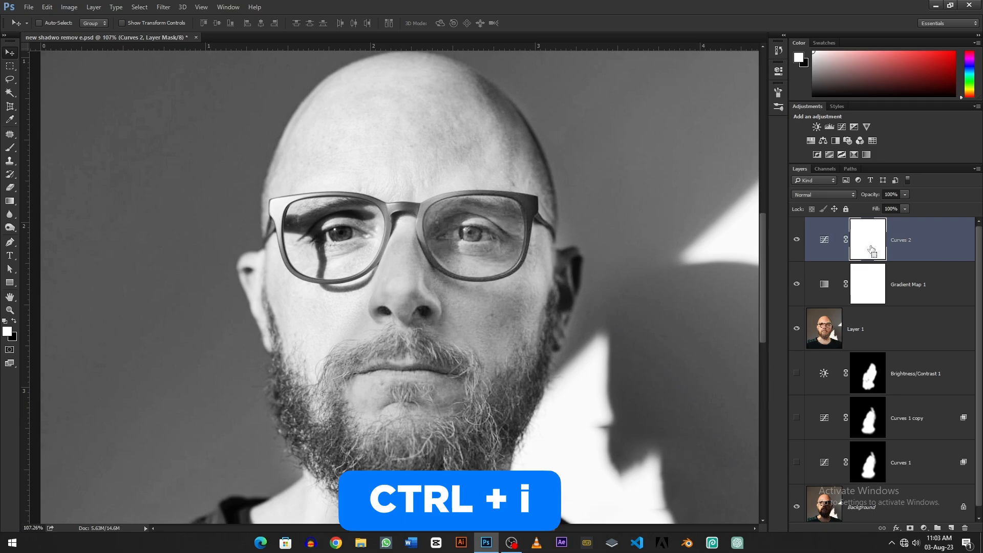
{"action": "key", "text": "ctrl+i"}
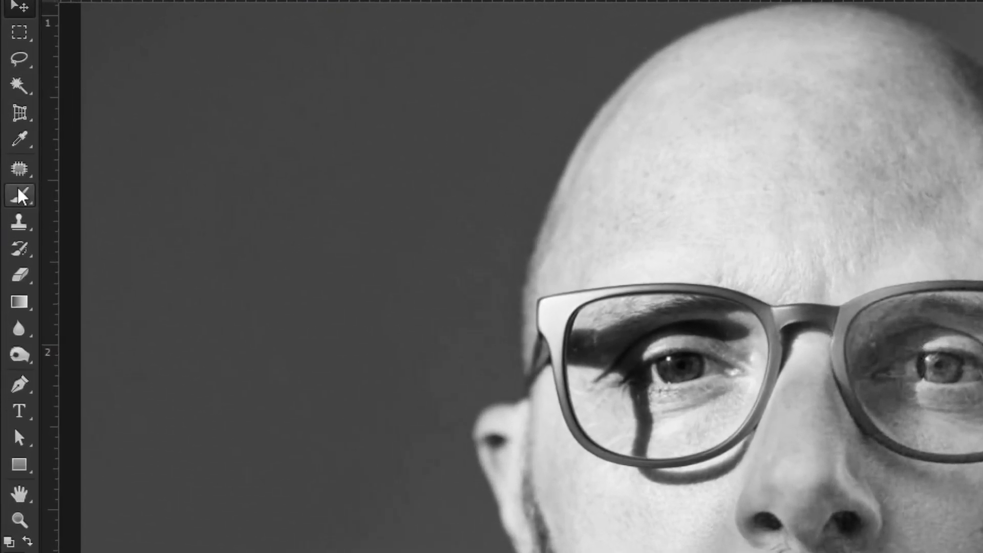
Step: Paint white at 59% brush flow on the Curves 2 mask over the remaining dark patches on the cheek, nose, beard and ear
{"action": "right_click", "coordinate": [21, 195]}
{"action": "left_click", "coordinate": [82, 193]}
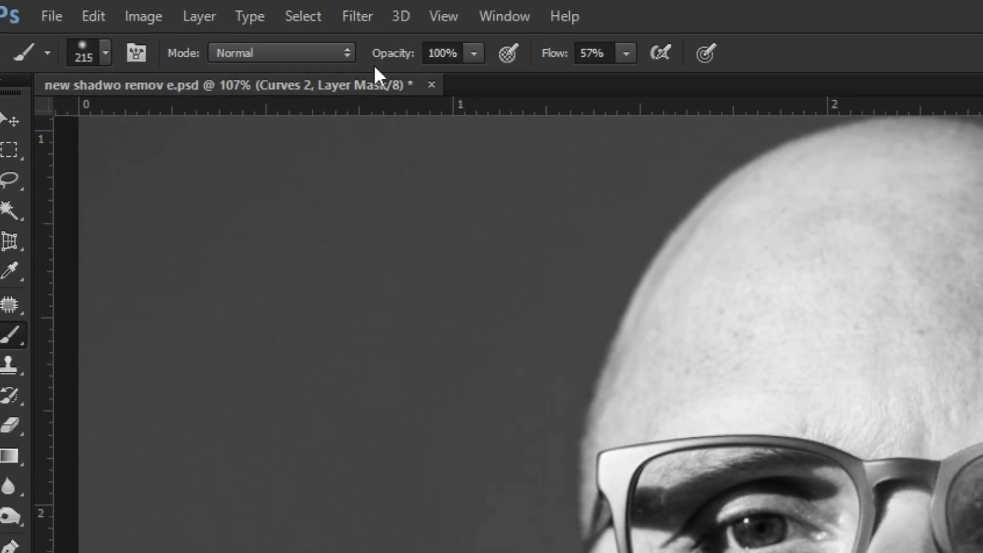
{"action": "left_click_drag", "start_coordinate": [564, 53], "coordinate": [564, 56]}
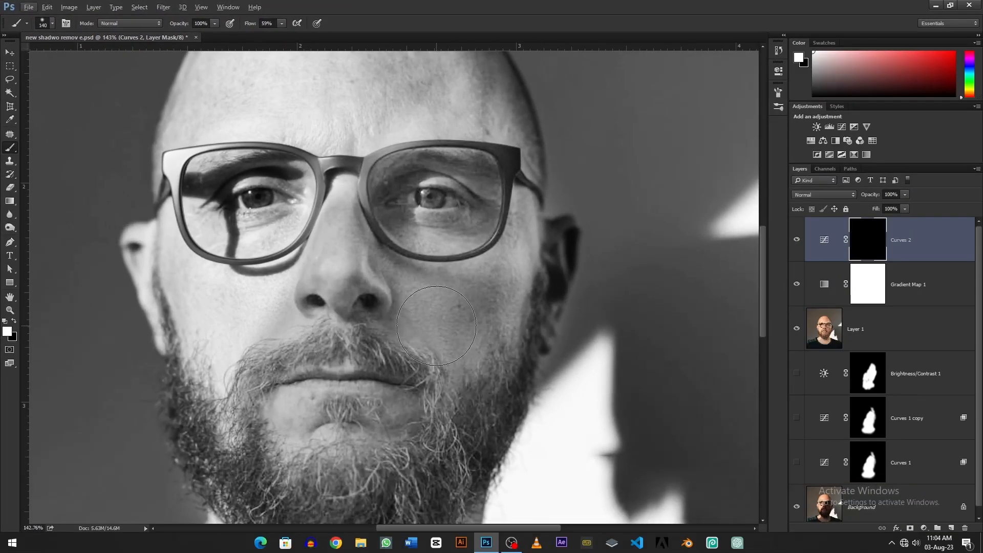
{"action": "mouse_move", "coordinate": [438, 308]}
{"action": "left_mouse_down"}
{"action": "mouse_move", "coordinate": [409, 225]}
{"action": "mouse_move", "coordinate": [476, 195]}
{"action": "mouse_move", "coordinate": [487, 323]}
{"action": "left_mouse_up"}
{"action": "left_click", "coordinate": [342, 440]}
{"action": "mouse_move", "coordinate": [364, 206]}
{"action": "left_mouse_down"}
{"action": "mouse_move", "coordinate": [371, 306]}
{"action": "mouse_move", "coordinate": [336, 310]}
{"action": "left_mouse_up"}
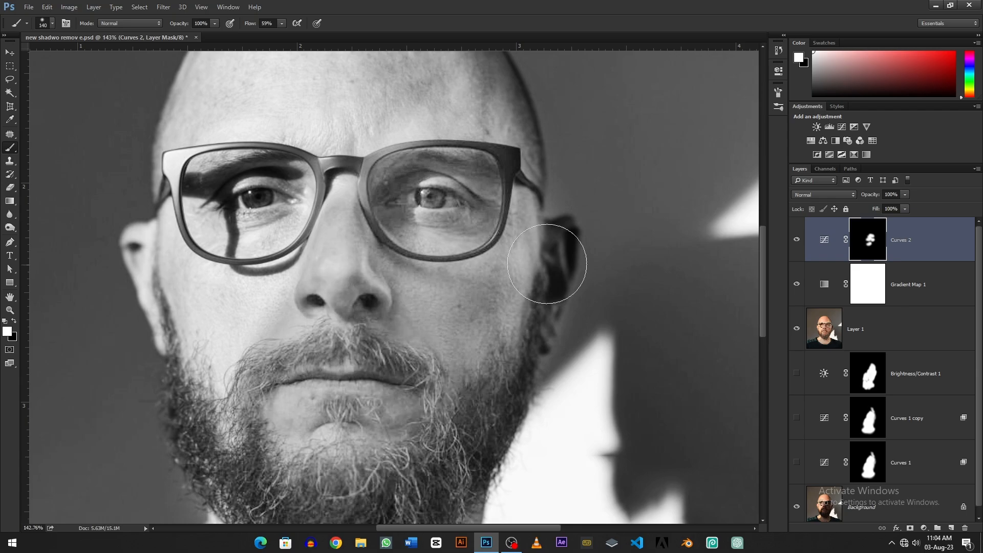
{"action": "scroll", "coordinate": [552, 267], "scroll_direction": "up", "scroll_amount": 4}
{"action": "right_click", "coordinate": [560, 268], "text": "alt"}
{"action": "left_click_drag", "start_coordinate": [561, 268], "coordinate": [548, 329]}
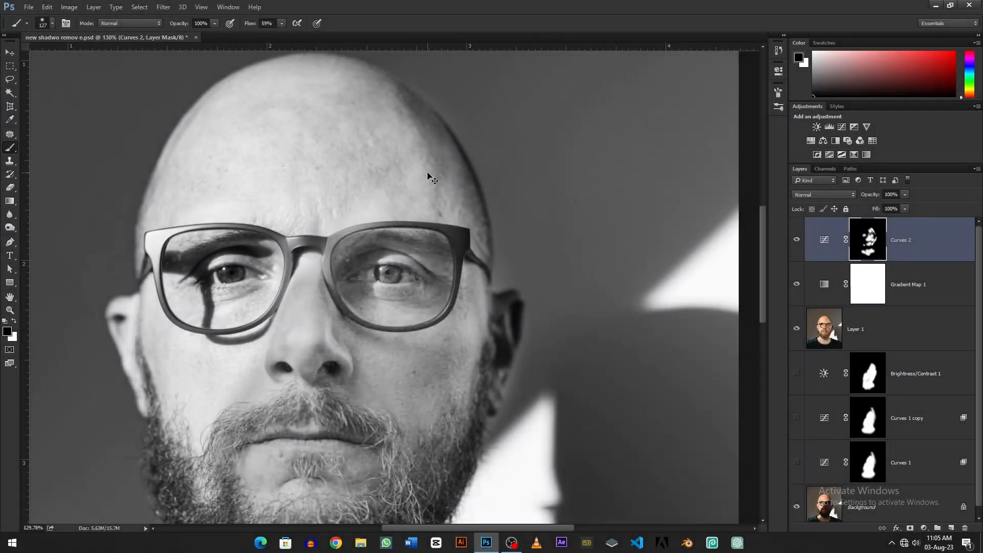
Step: Set the Curves 2 layer's opacity to 63%, hide the Gradient Map, and compare the portrait with and without Curves 2
{"action": "scroll", "coordinate": [428, 171], "scroll_direction": "down", "scroll_amount": 3}
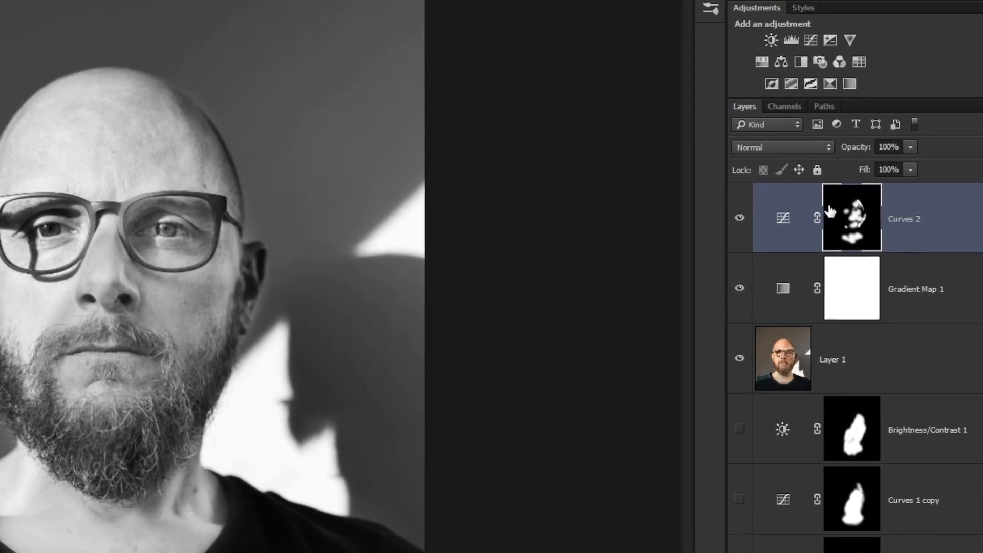
{"action": "left_click_drag", "start_coordinate": [850, 145], "coordinate": [816, 147]}
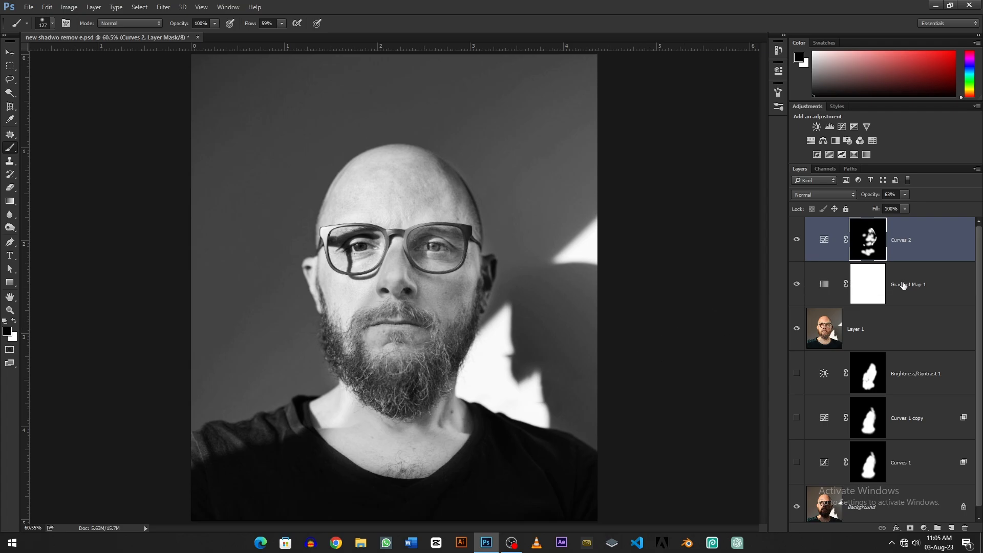
{"action": "left_click", "coordinate": [797, 285]}
{"action": "left_click", "coordinate": [796, 239]}
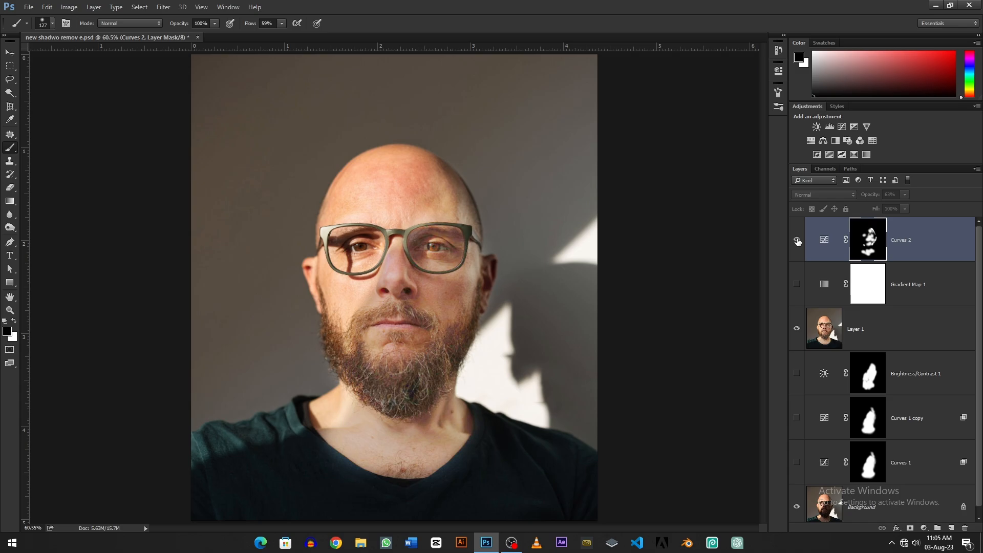
{"action": "left_click", "coordinate": [797, 240]}
{"action": "left_click", "coordinate": [797, 240]}
{"action": "left_click", "coordinate": [798, 240]}
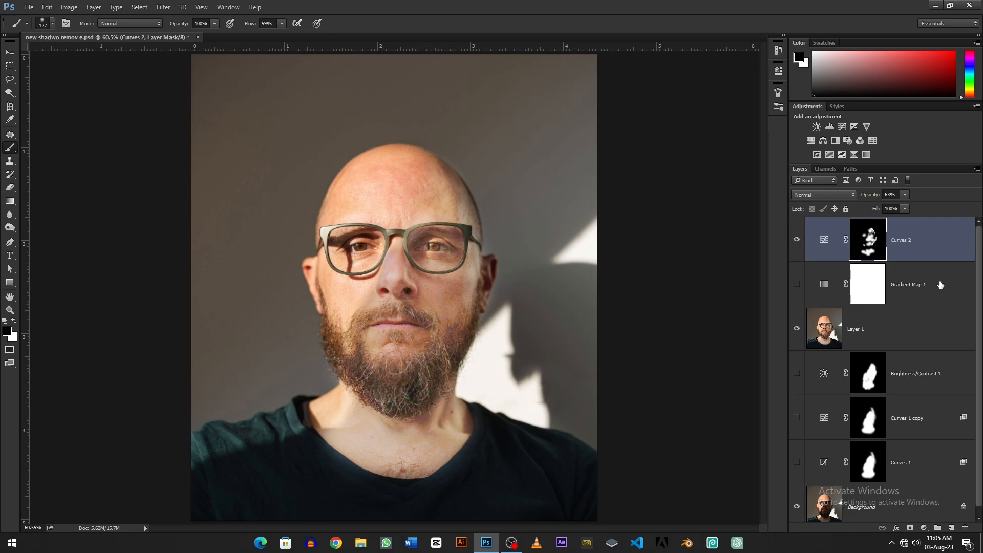
Step: Delete the Gradient Map layer and check the effect of Curves 2 on the colour portrait
{"action": "left_click_drag", "start_coordinate": [940, 285], "coordinate": [965, 528]}
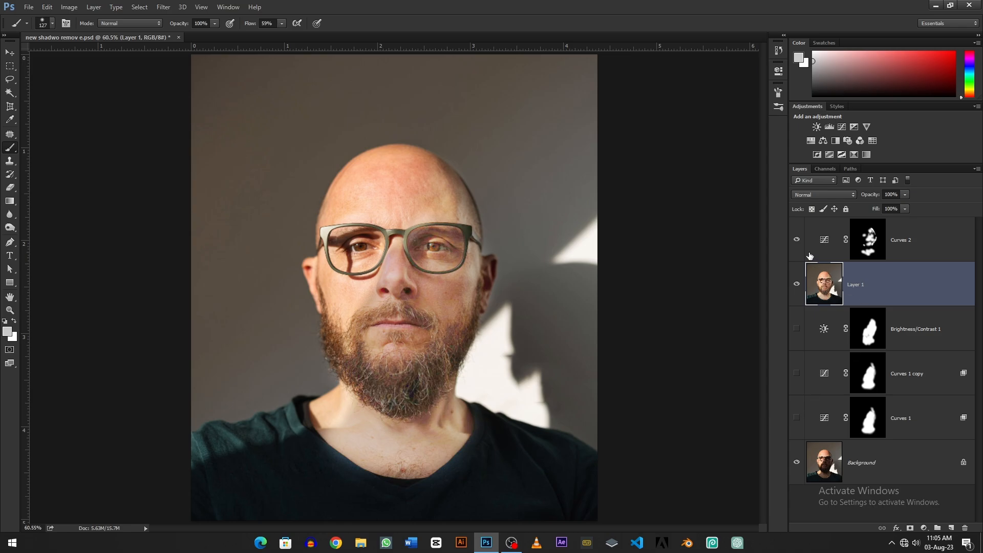
{"action": "left_click", "coordinate": [798, 240]}
{"action": "left_click", "coordinate": [798, 240]}
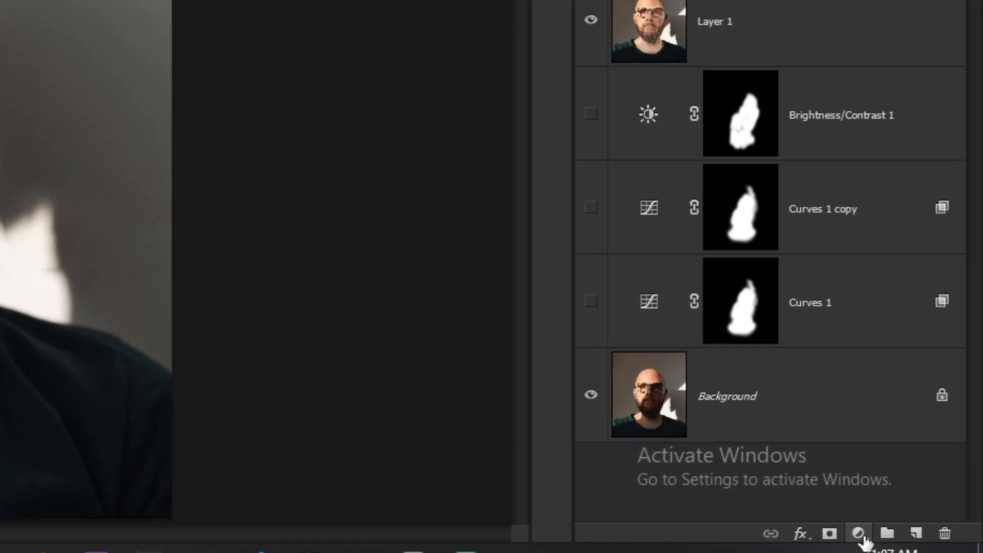
Step: Add another Curves adjustment layer on top, pull its shadows down slightly, and invert its mask to black
{"action": "left_click", "coordinate": [923, 528]}
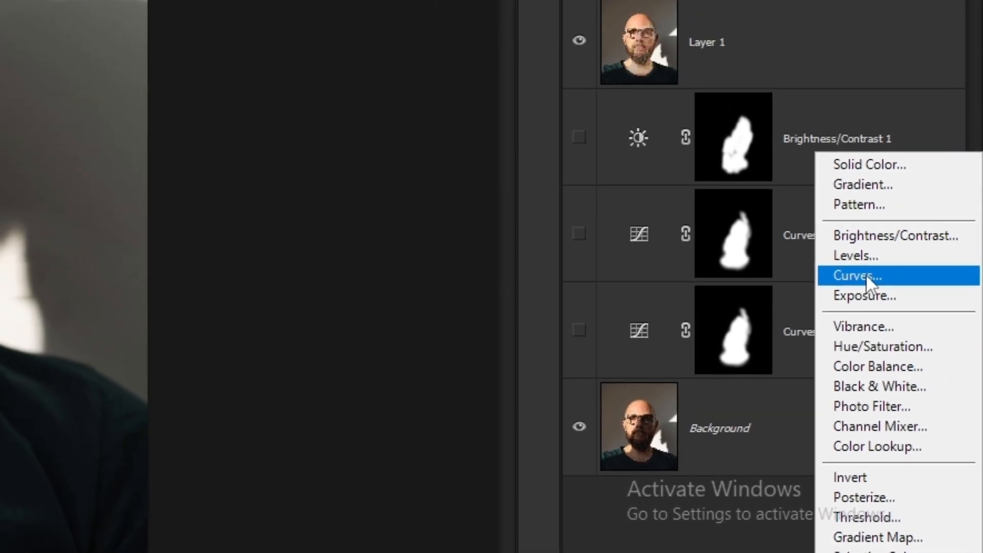
{"action": "left_click", "coordinate": [833, 184]}
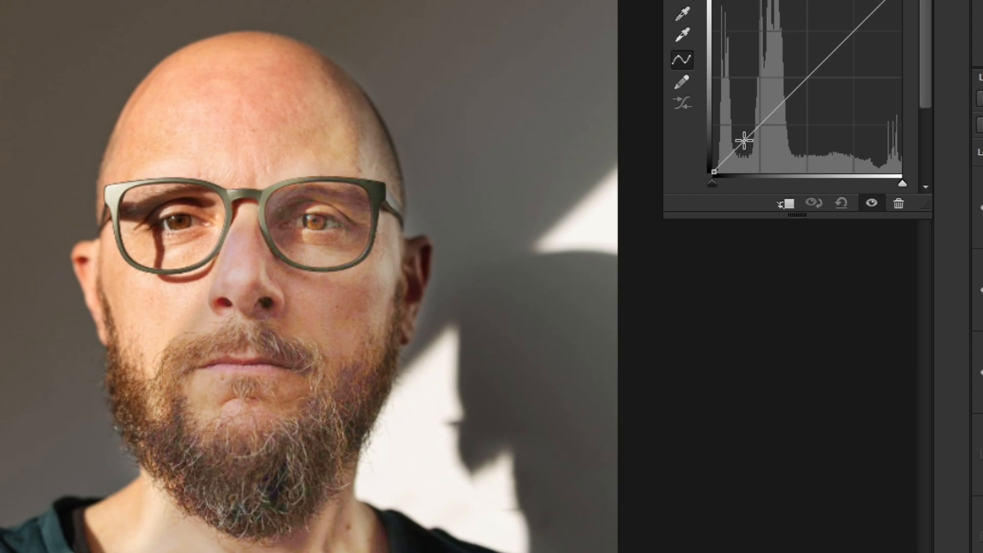
{"action": "left_click_drag", "start_coordinate": [744, 141], "coordinate": [751, 146]}
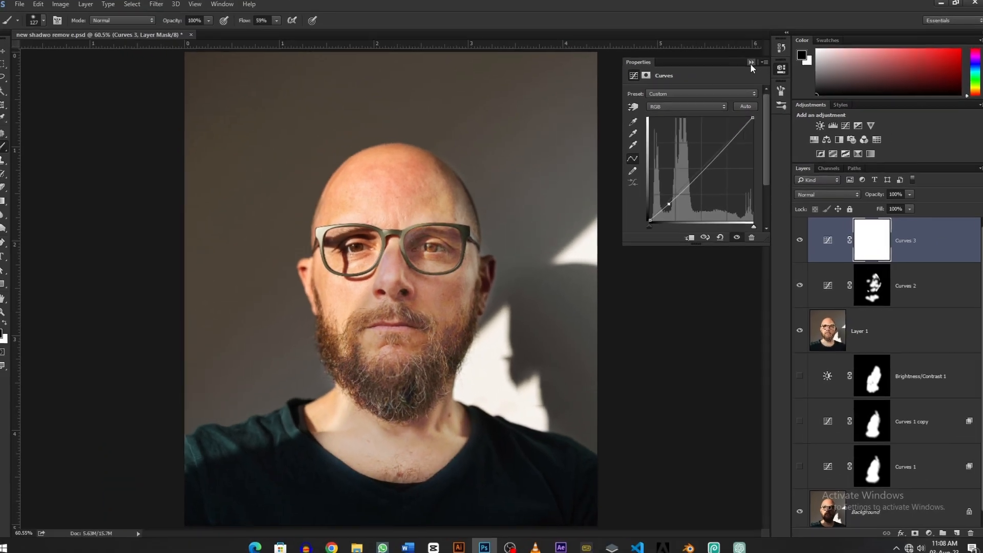
{"action": "left_click", "coordinate": [749, 65]}
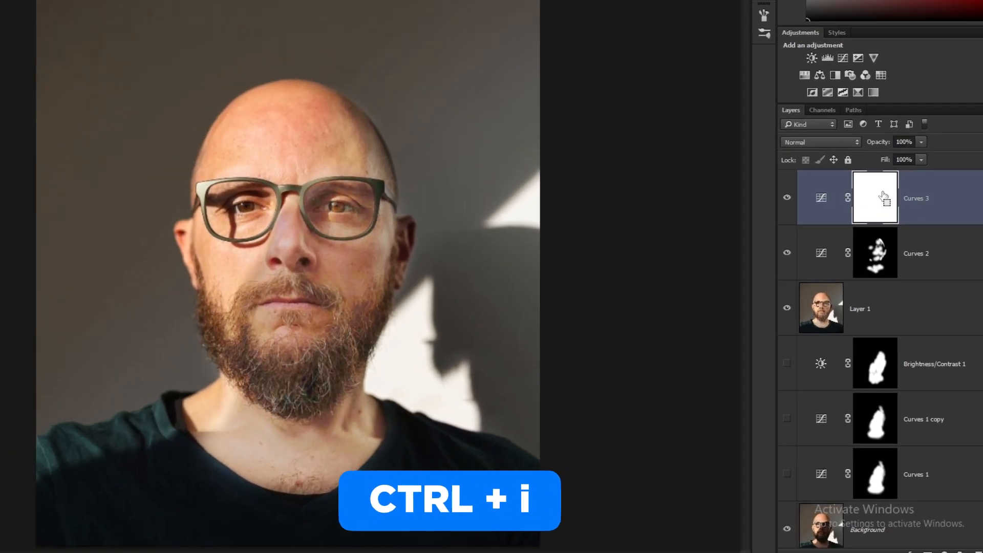
{"action": "key", "text": "ctrl+i"}
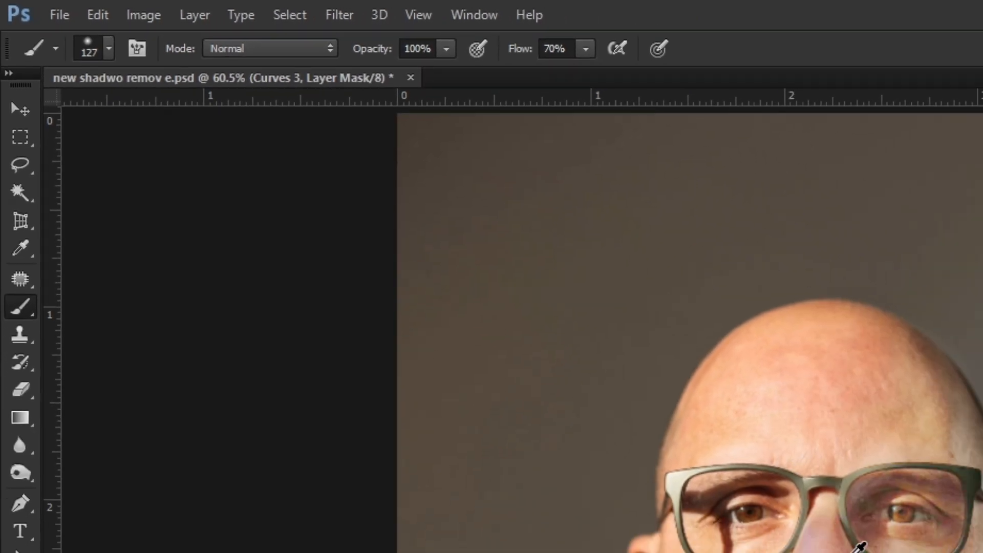
Step: Paint white at 70% brush flow on the Curves 3 mask over the brightened side of the face and beard
{"action": "scroll", "coordinate": [414, 266], "scroll_direction": "up", "scroll_amount": 6}
{"action": "left_click_drag", "start_coordinate": [417, 278], "coordinate": [431, 277]}
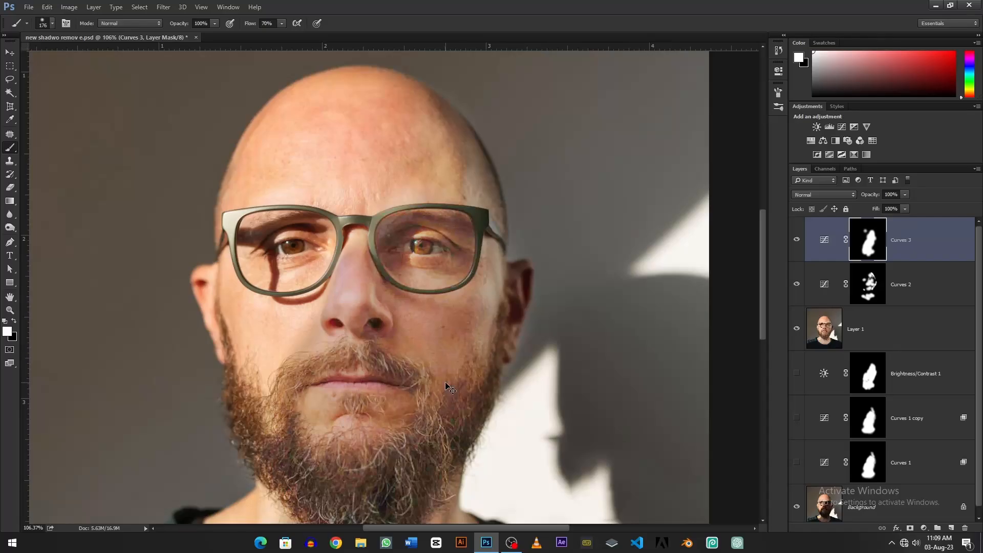
{"action": "key", "text": "ctrl+0"}
Step: Compare the portrait with and without Curves 3, and the finished retouch against the original Background
{"action": "left_click", "coordinate": [797, 240]}
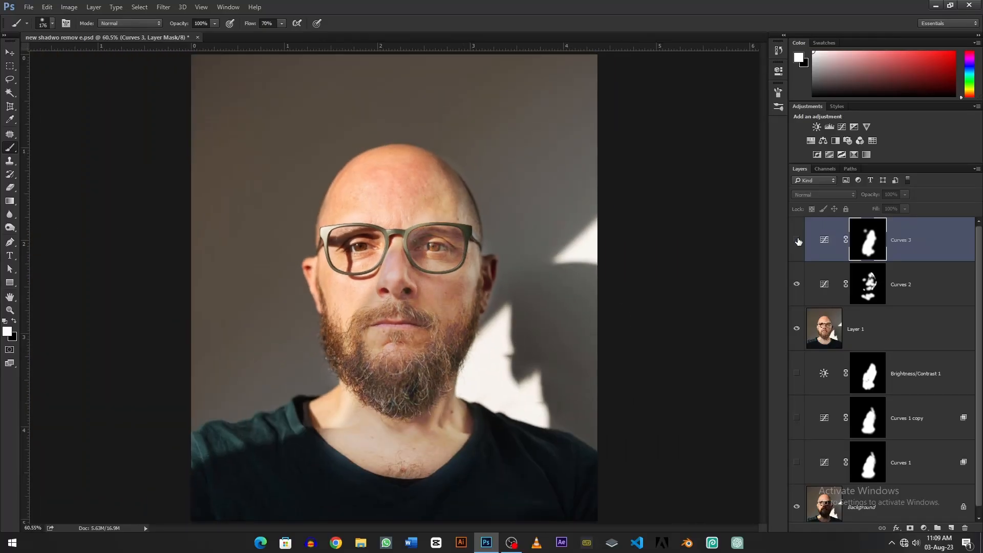
{"action": "left_click", "coordinate": [797, 240]}
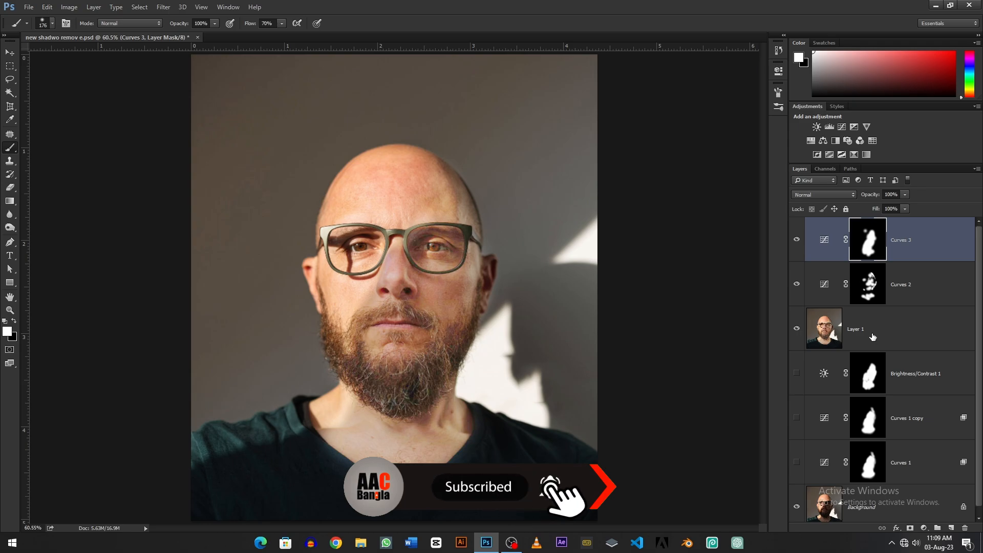
{"action": "scroll", "coordinate": [872, 337], "scroll_direction": "down", "scroll_amount": 1}
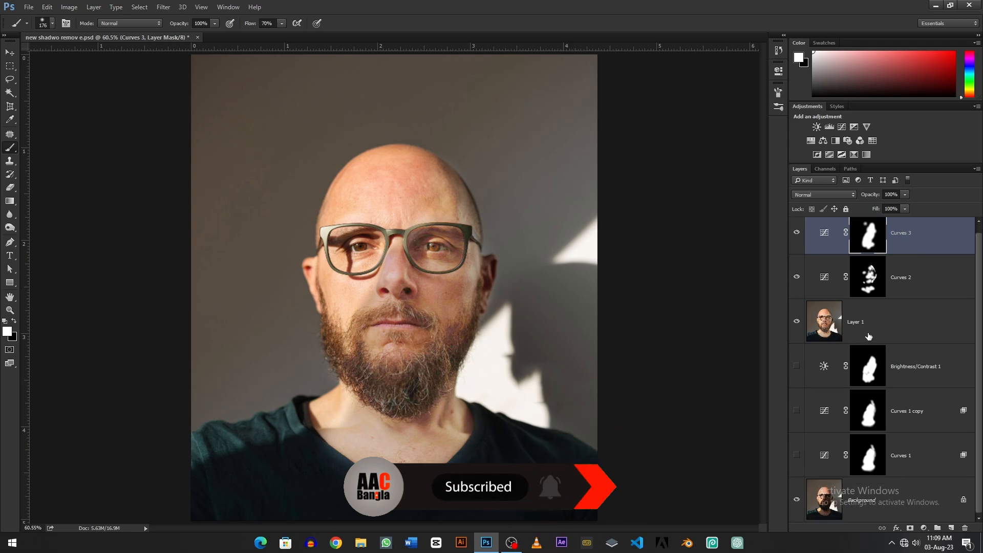
{"action": "left_click", "coordinate": [798, 497], "text": "alt"}
{"action": "left_click", "coordinate": [797, 498], "text": "alt"}
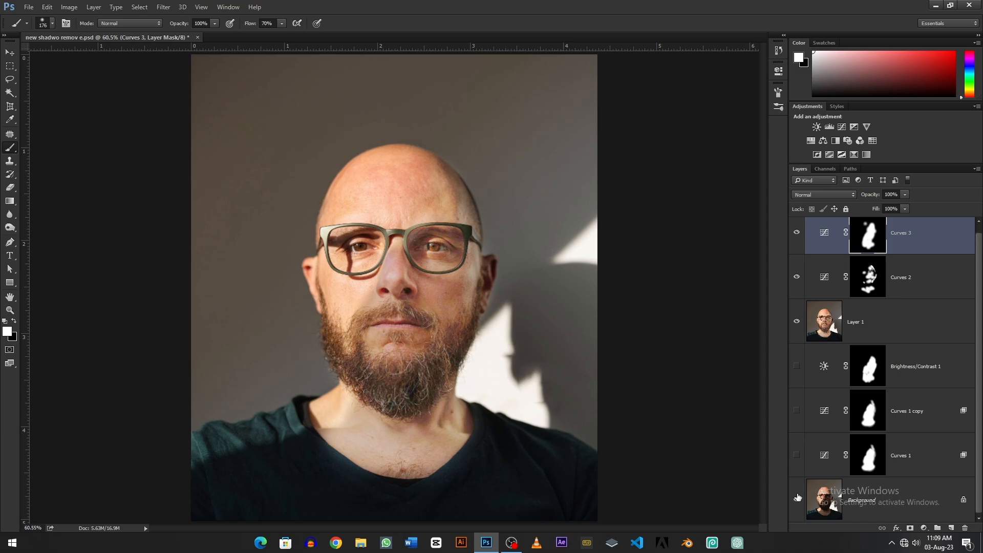